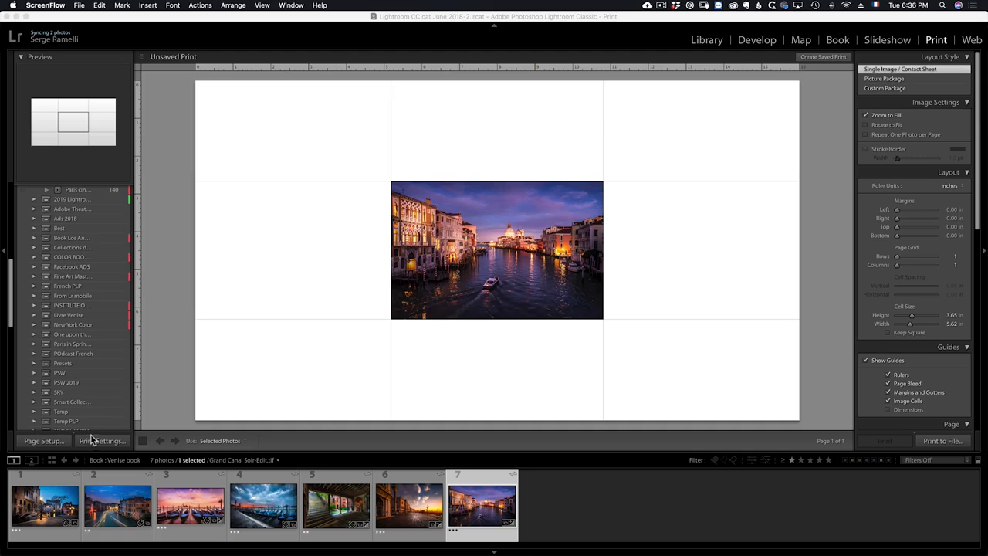
- Choose the paper size in the page setup, trying A4 Borderless and A3 Borderless before settling on plain A3
{"action": "left_click", "coordinate": [62, 442]}
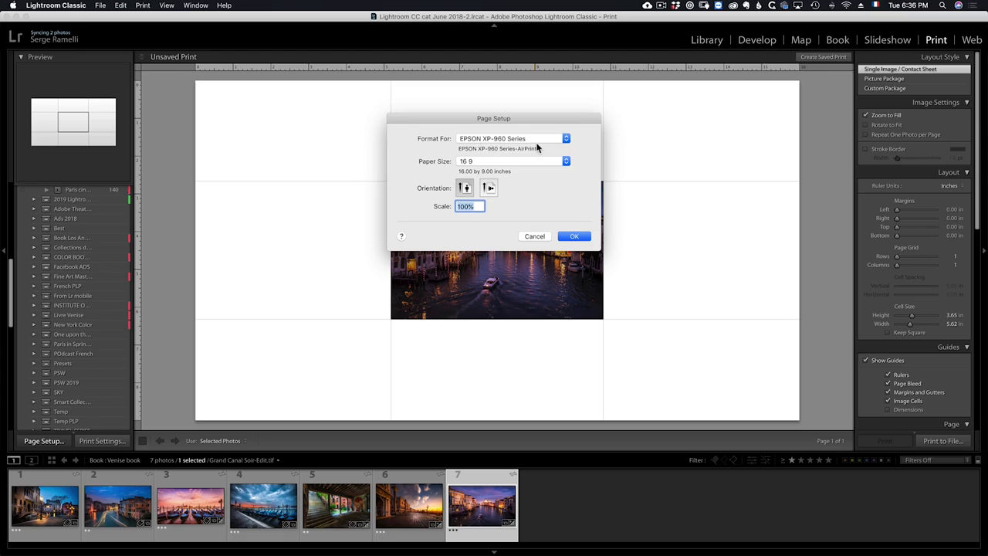
{"action": "left_click", "coordinate": [501, 162]}
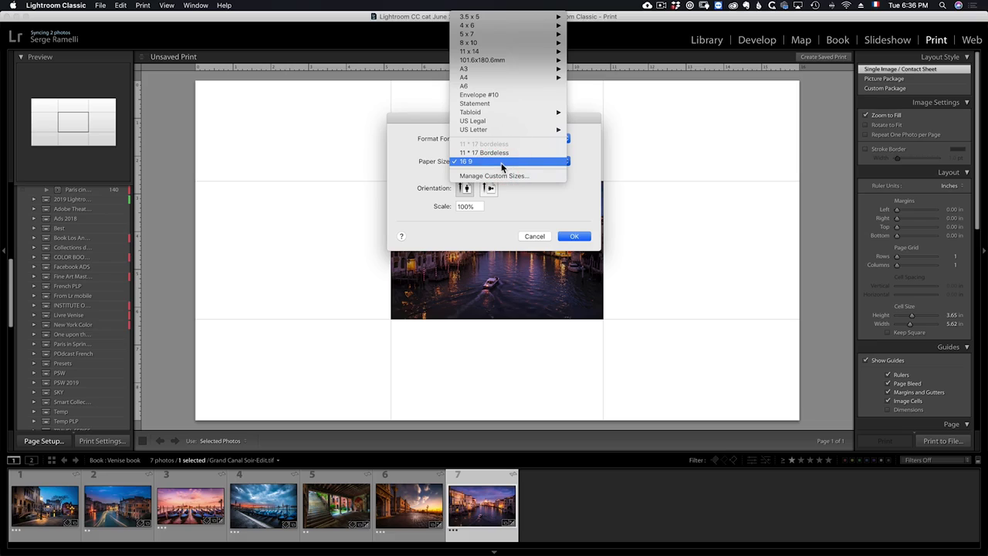
{"action": "mouse_move", "coordinate": [506, 78]}
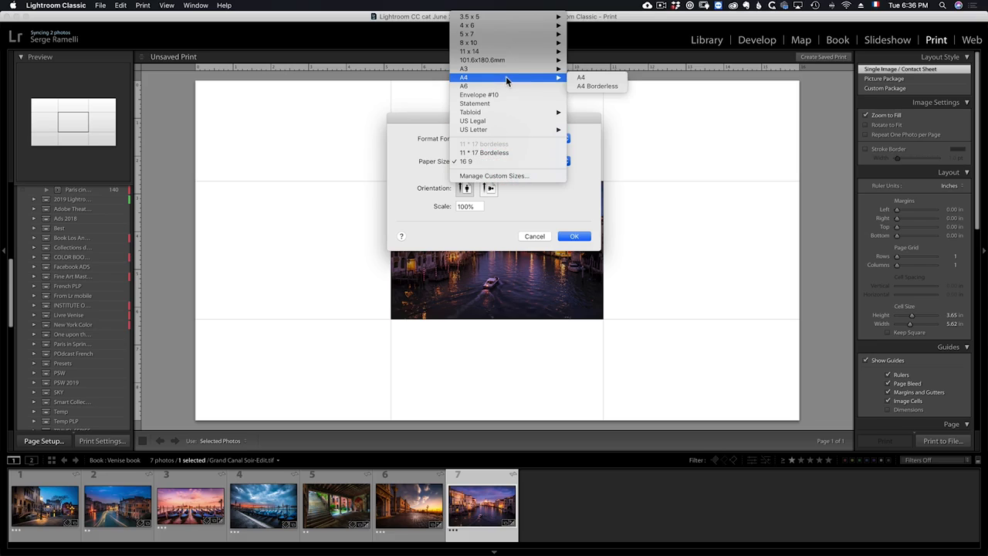
{"action": "left_click", "coordinate": [595, 87]}
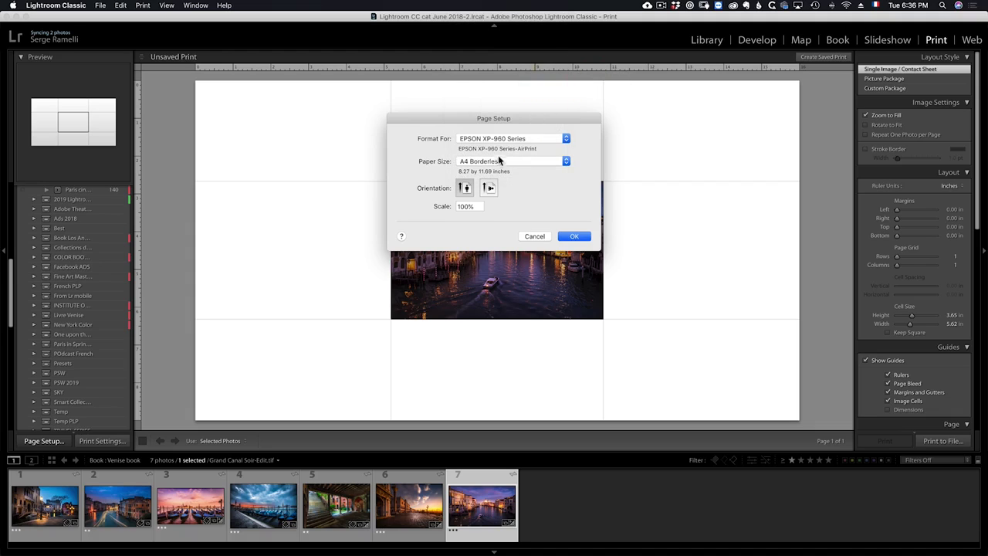
{"action": "left_click", "coordinate": [499, 160]}
{"action": "mouse_move", "coordinate": [502, 153]}
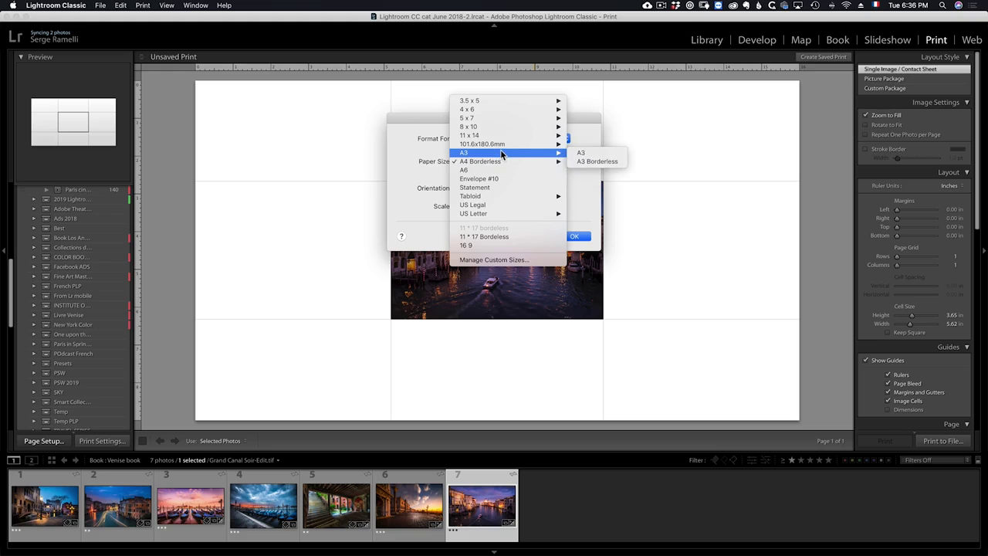
{"action": "left_click", "coordinate": [604, 163]}
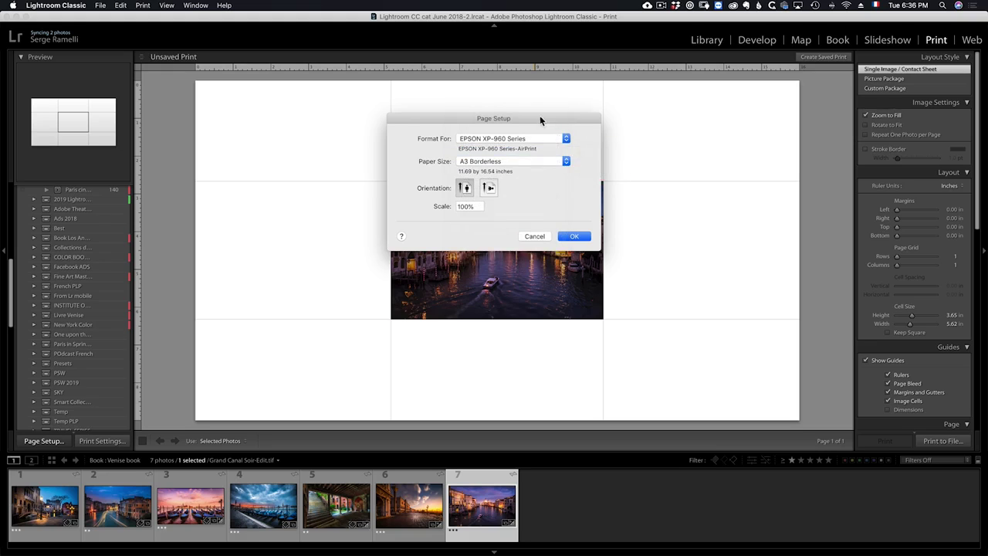
{"action": "left_click_drag", "start_coordinate": [540, 116], "coordinate": [498, 124]}
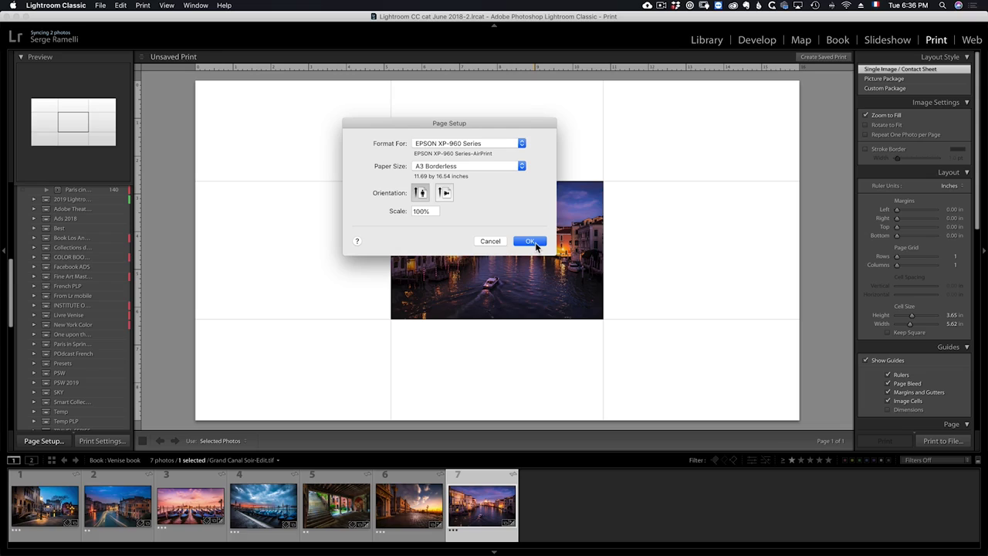
{"action": "left_click", "coordinate": [462, 168]}
{"action": "mouse_move", "coordinate": [463, 169]}
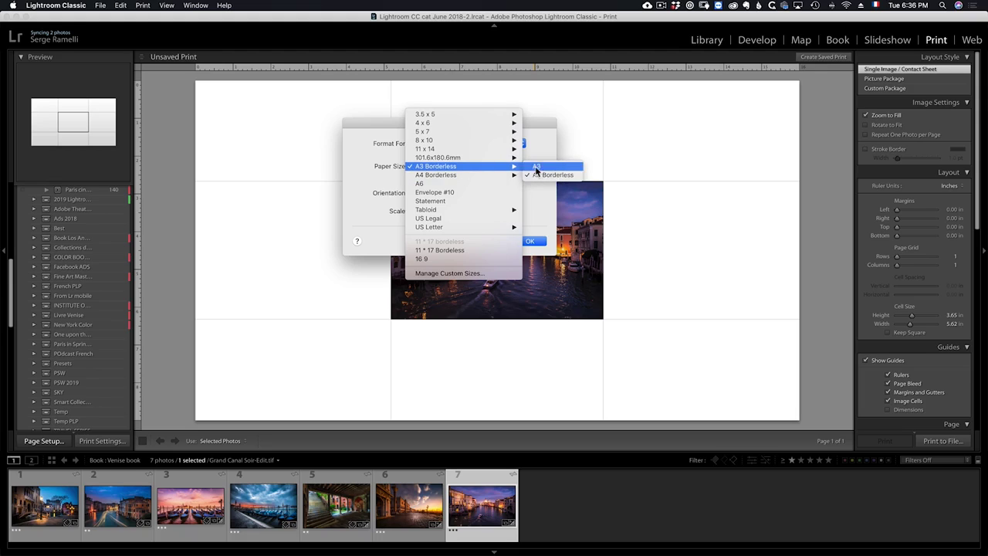
{"action": "left_click", "coordinate": [549, 167]}
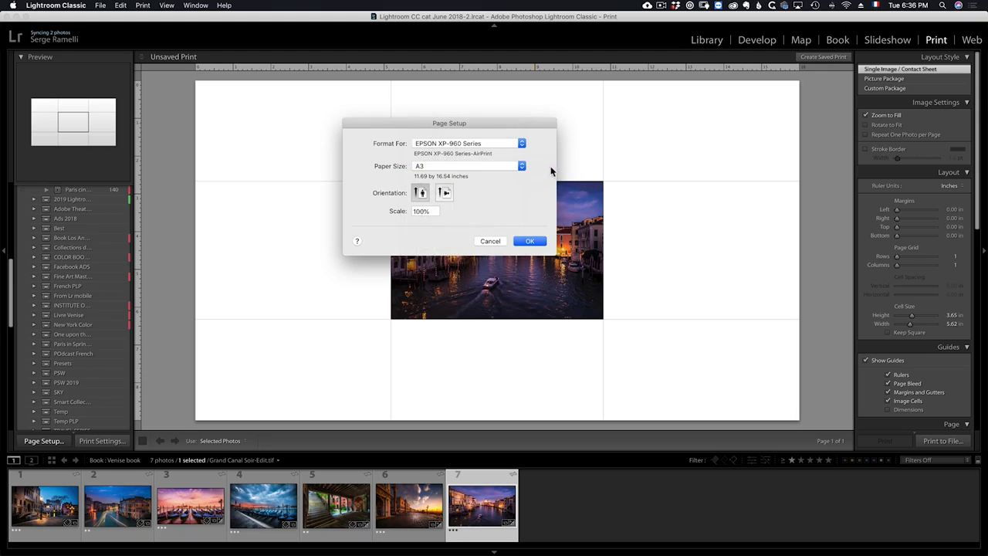
{"action": "left_click", "coordinate": [532, 241]}
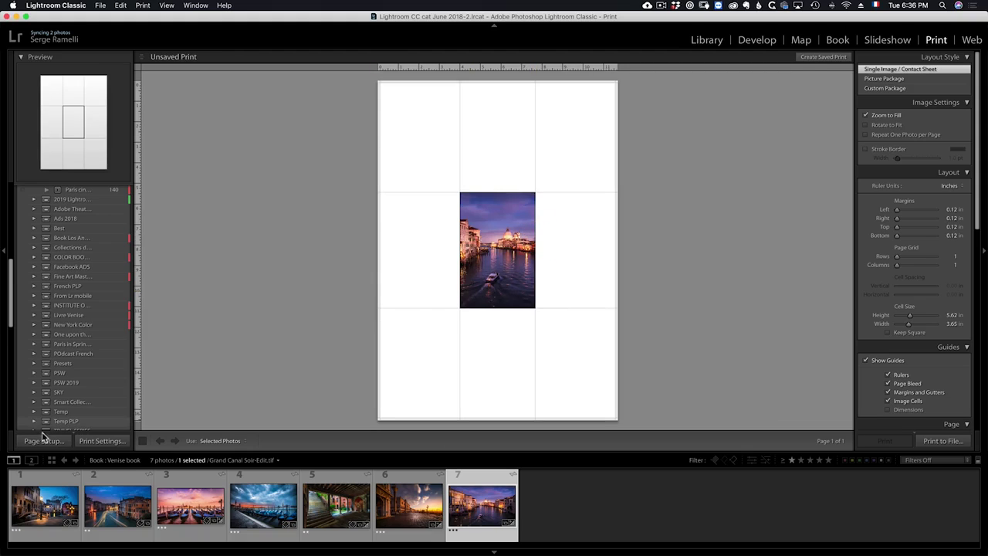
- Change the page setup's orientation to landscape for the A3 paper
{"action": "left_click", "coordinate": [44, 441]}
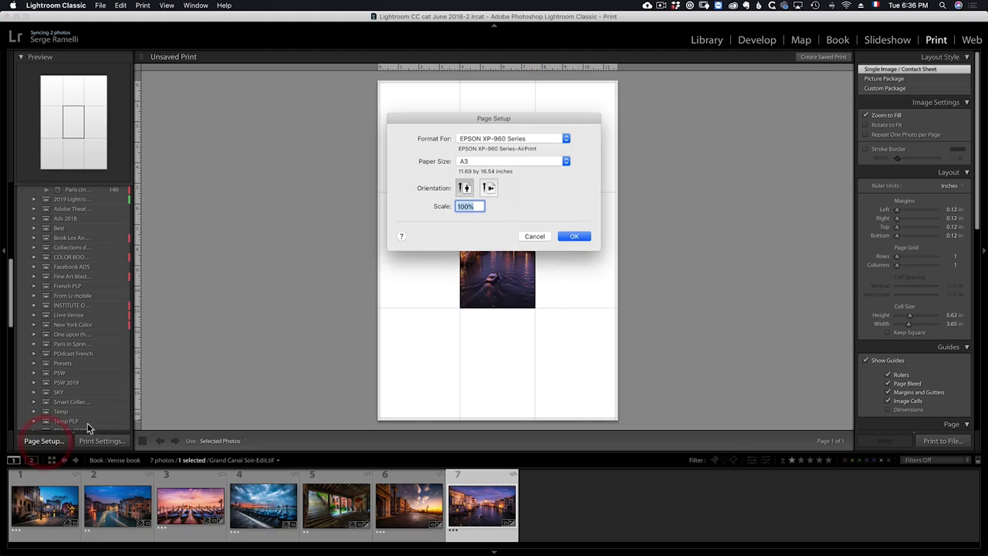
{"action": "left_click", "coordinate": [489, 188]}
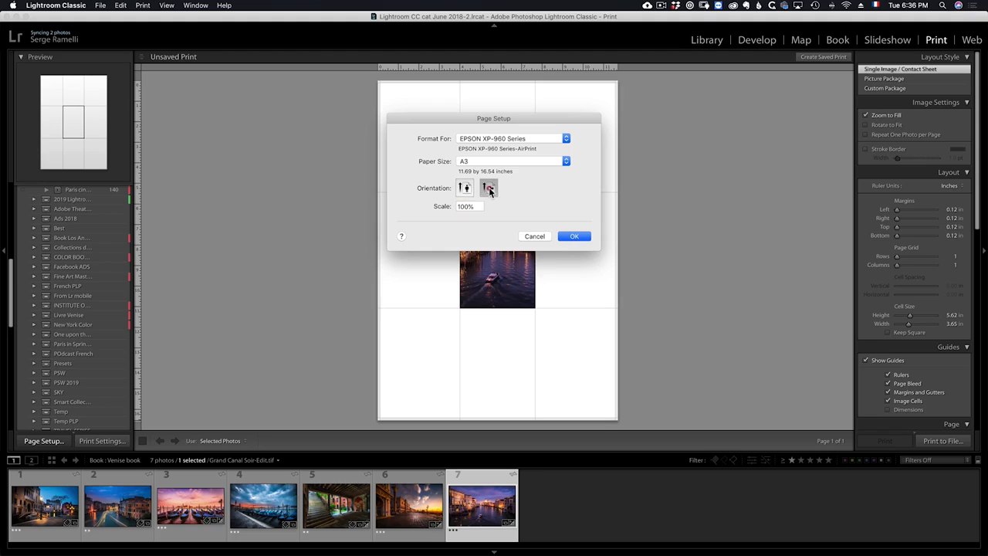
{"action": "left_click", "coordinate": [573, 236]}
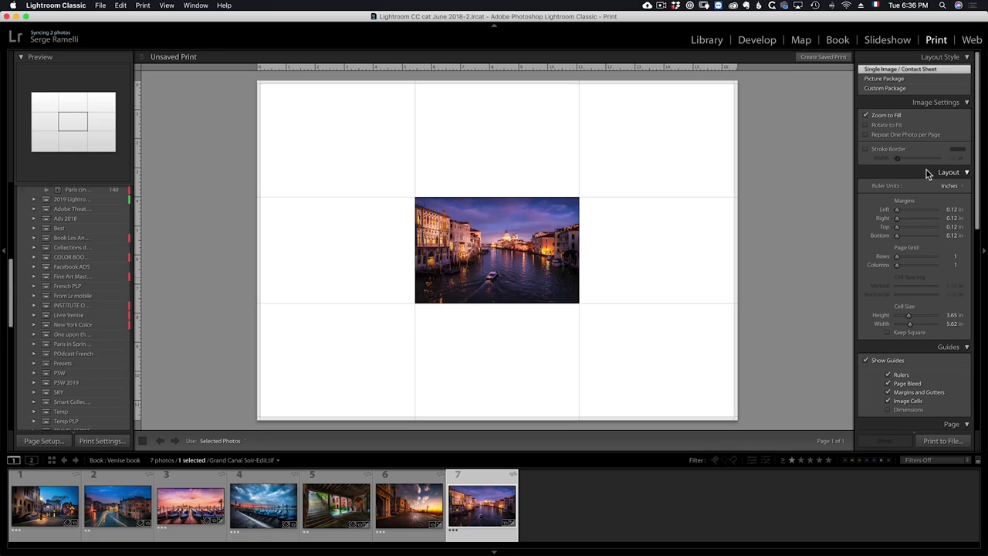
- Widen the photo's cell to about 10.98 in and try shifting the photo vertically inside it
{"action": "left_click", "coordinate": [668, 253]}
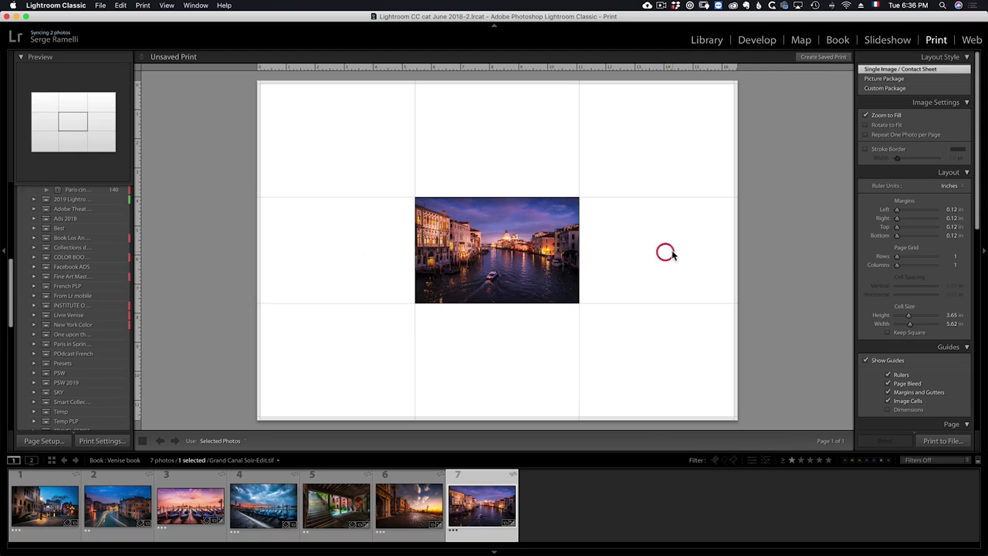
{"action": "left_click", "coordinate": [572, 264]}
{"action": "left_click_drag", "start_coordinate": [578, 301], "coordinate": [641, 292]}
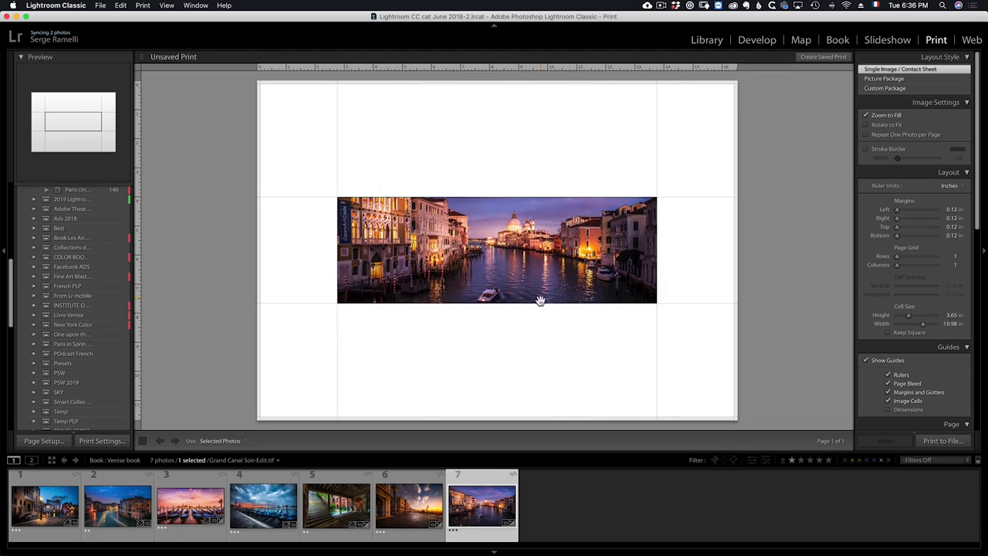
{"action": "left_click_drag", "start_coordinate": [538, 302], "coordinate": [551, 373]}
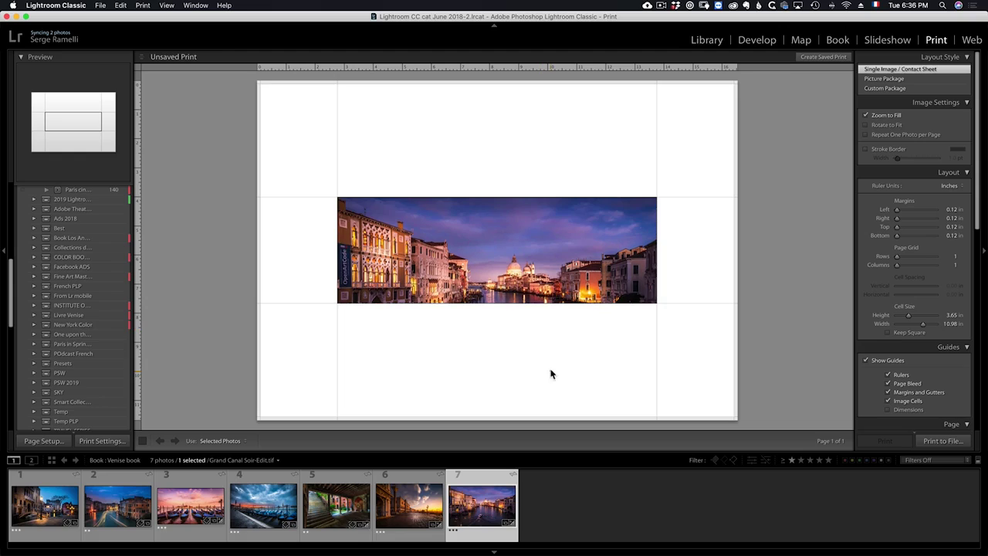
{"action": "left_click_drag", "start_coordinate": [530, 193], "coordinate": [529, 155]}
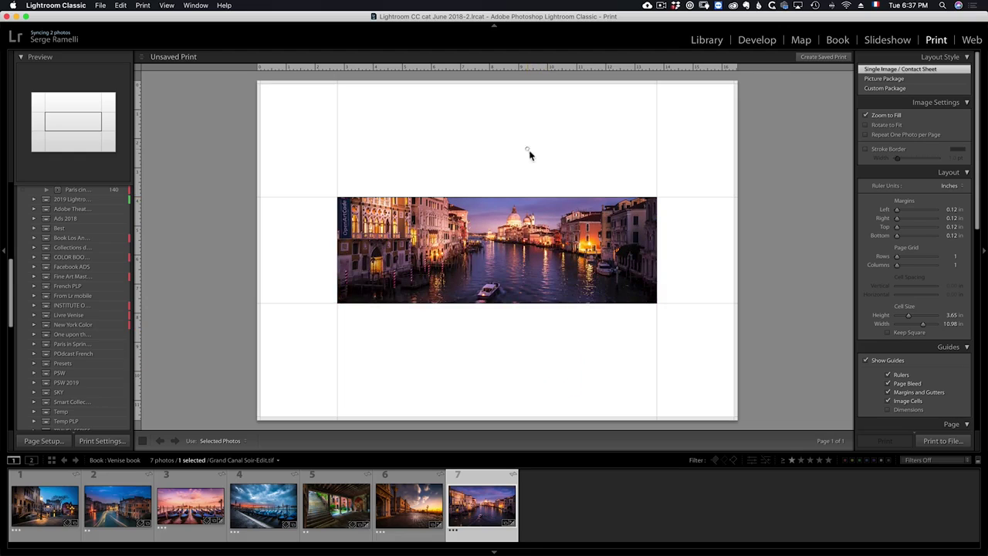
- Enlarge the image cell to its maximum of 11.45 by 16.29 in, and reduce it to 9.89 by 14.54 in
{"action": "left_click_drag", "start_coordinate": [911, 320], "coordinate": [947, 327]}
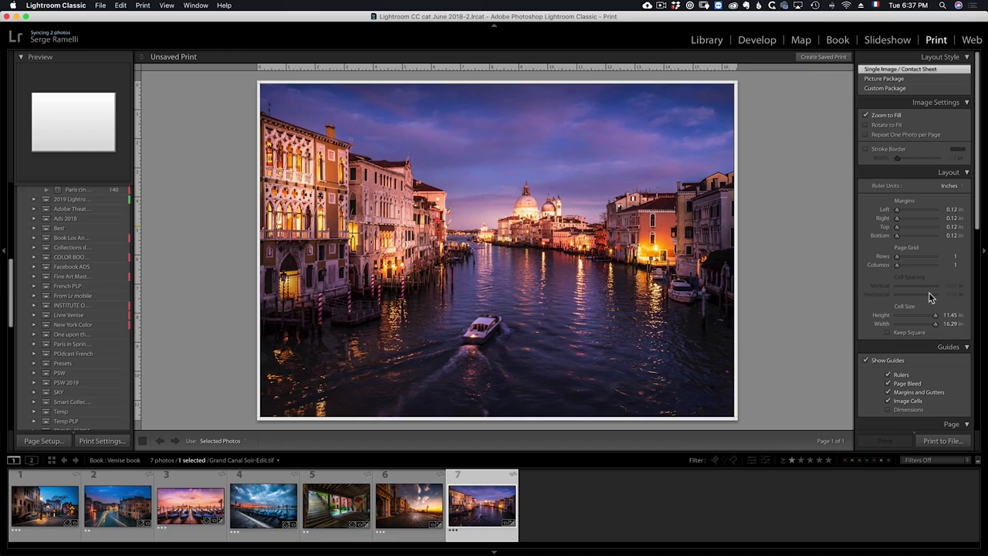
{"action": "mouse_move", "coordinate": [935, 320]}
{"action": "left_mouse_down"}
{"action": "mouse_move", "coordinate": [921, 319]}
{"action": "mouse_move", "coordinate": [936, 317]}
{"action": "left_mouse_up"}
{"action": "left_click_drag", "start_coordinate": [898, 214], "coordinate": [872, 213]}
{"action": "left_click_drag", "start_coordinate": [936, 316], "coordinate": [932, 323]}
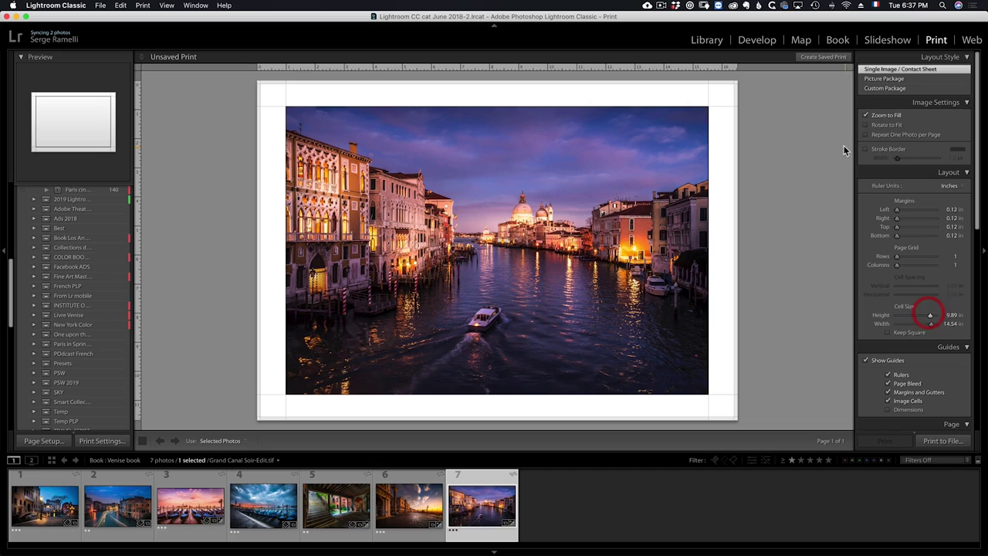
- Turn off Zoom to Fill and adjust the image cell to 9.52 in high and 14.83 in wide
{"action": "left_click", "coordinate": [880, 117]}
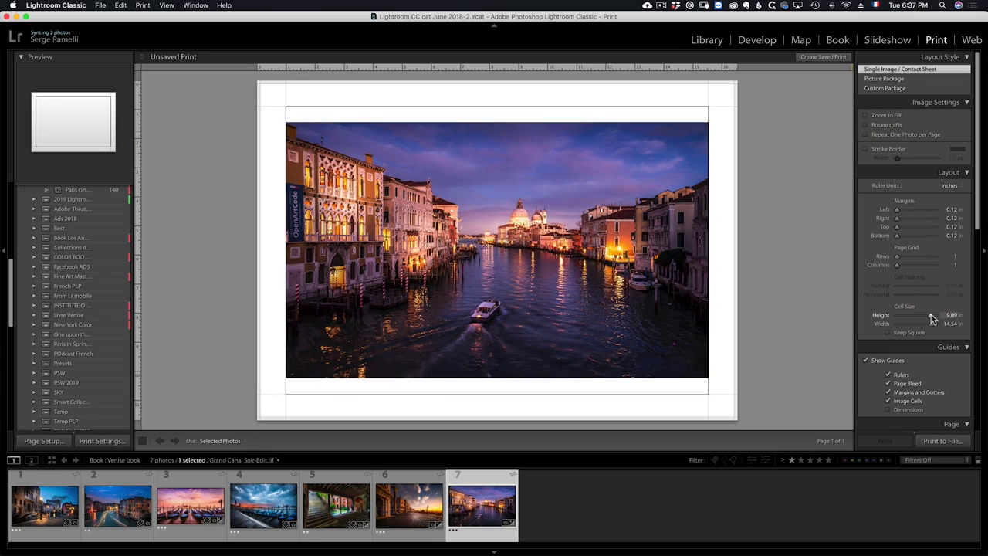
{"action": "left_click_drag", "start_coordinate": [931, 316], "coordinate": [926, 316]}
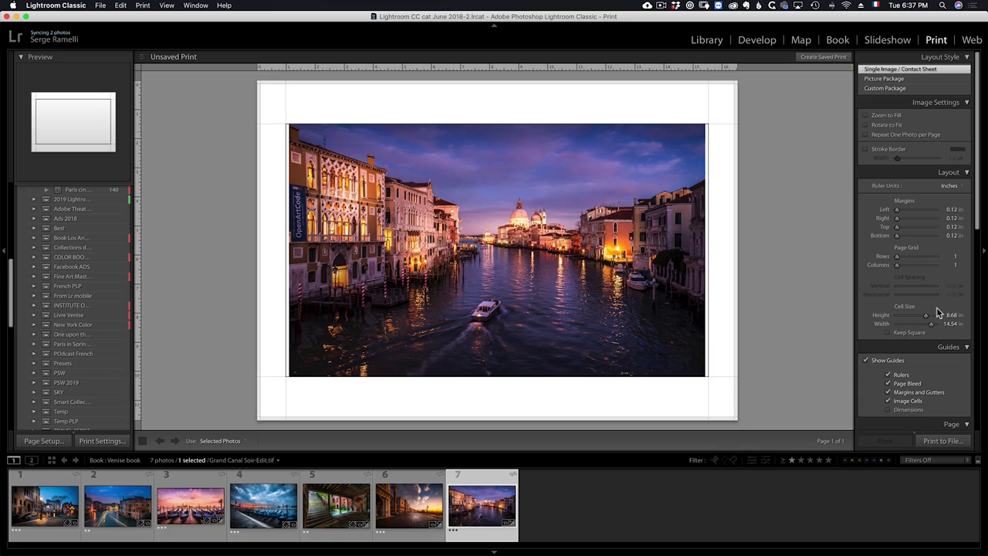
{"action": "left_click_drag", "start_coordinate": [933, 328], "coordinate": [934, 327]}
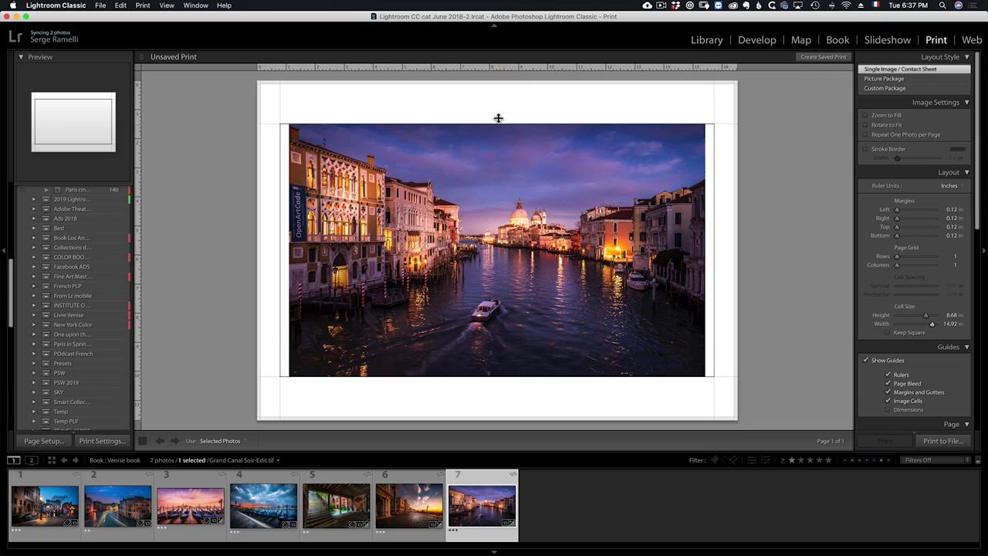
{"action": "left_click_drag", "start_coordinate": [280, 193], "coordinate": [282, 193]}
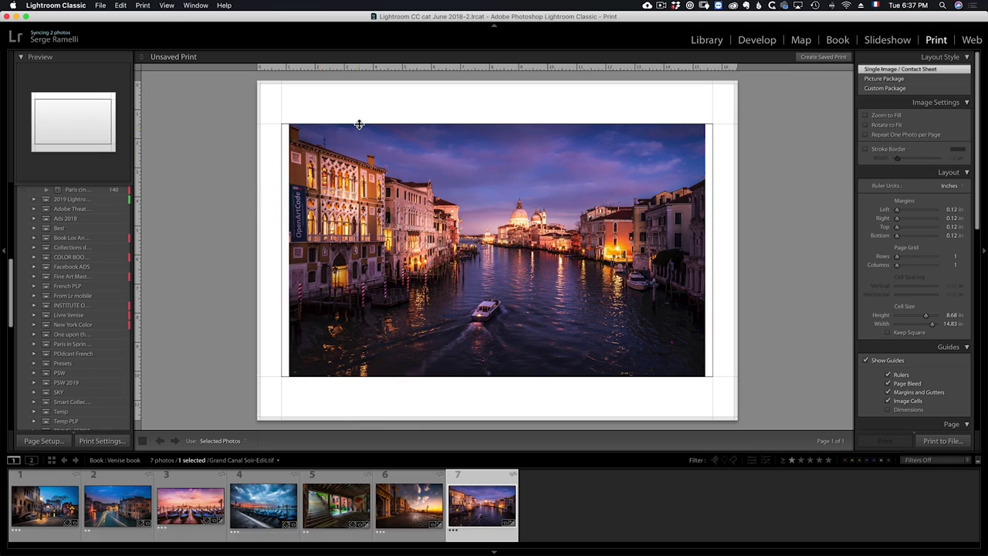
{"action": "left_click_drag", "start_coordinate": [359, 122], "coordinate": [362, 112]}
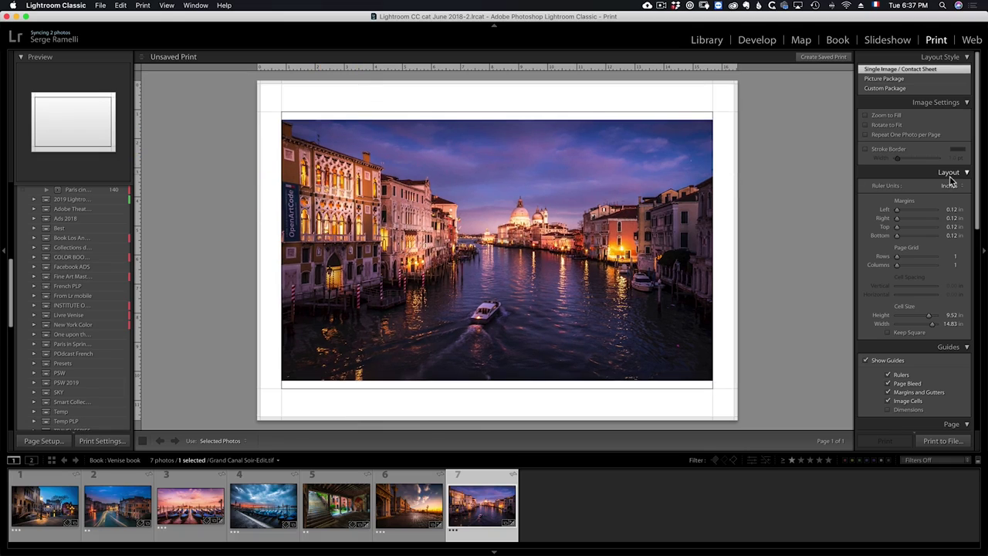
- Resize the image cell to 9.81 by 14.16 in and raise the page's bottom margin to 1.57 in
{"action": "scroll", "coordinate": [950, 189], "scroll_direction": "down", "scroll_amount": 3}
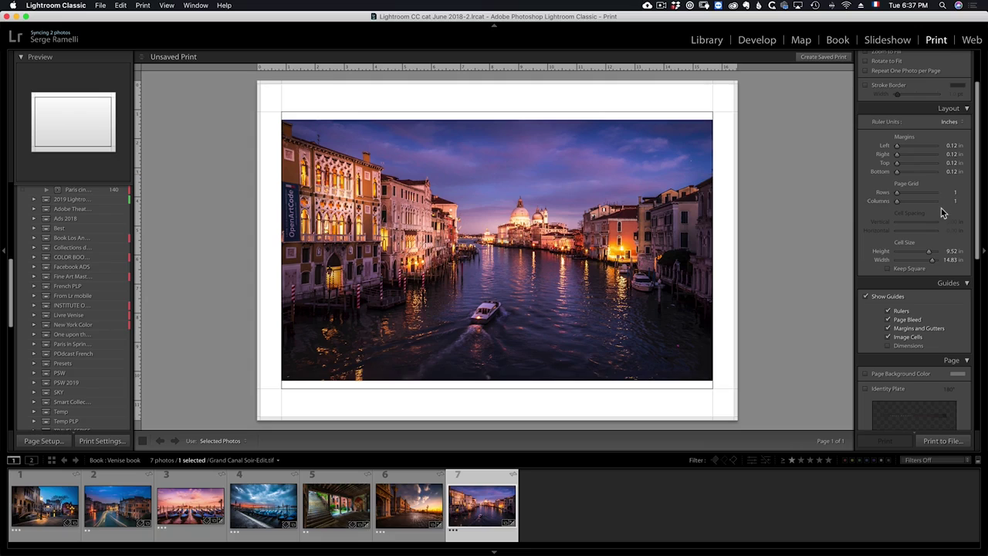
{"action": "scroll", "coordinate": [941, 208], "scroll_direction": "down", "scroll_amount": 10}
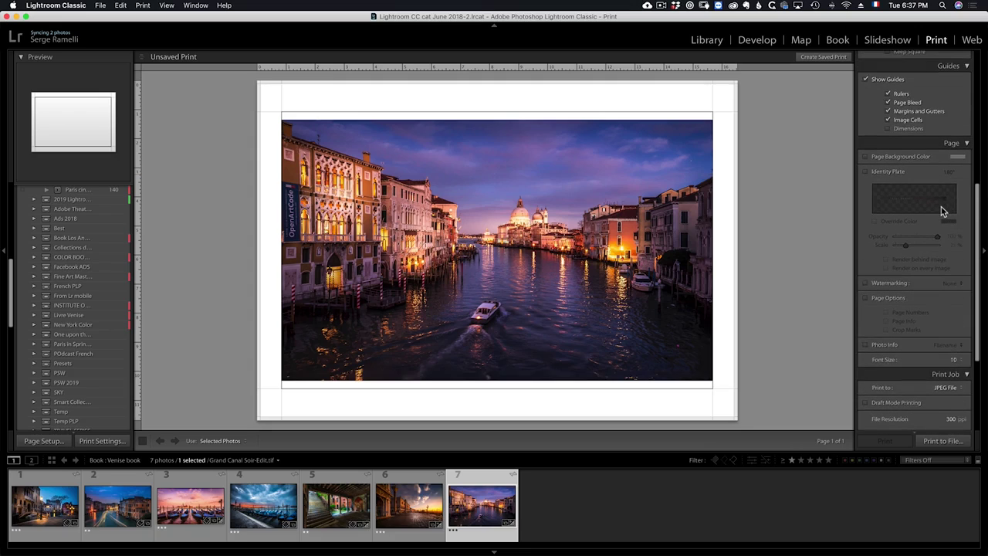
{"action": "scroll", "coordinate": [941, 209], "scroll_direction": "up", "scroll_amount": 5}
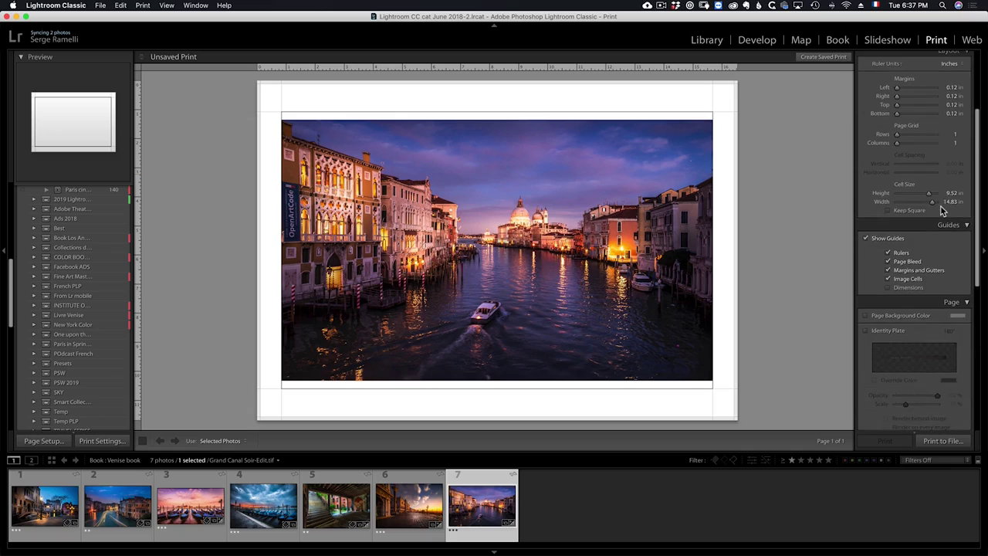
{"action": "scroll", "coordinate": [941, 208], "scroll_direction": "up", "scroll_amount": 3}
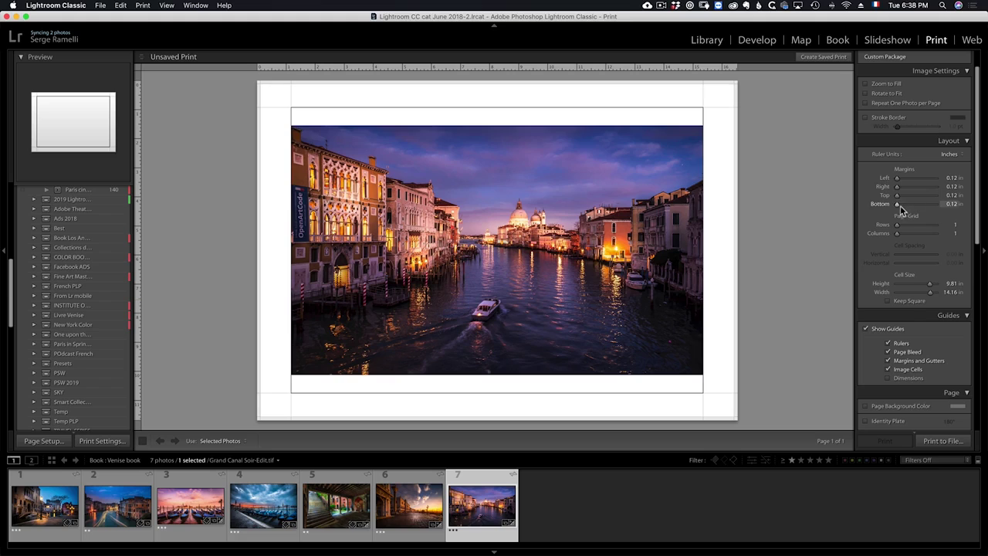
{"action": "left_click_drag", "start_coordinate": [897, 203], "coordinate": [900, 209]}
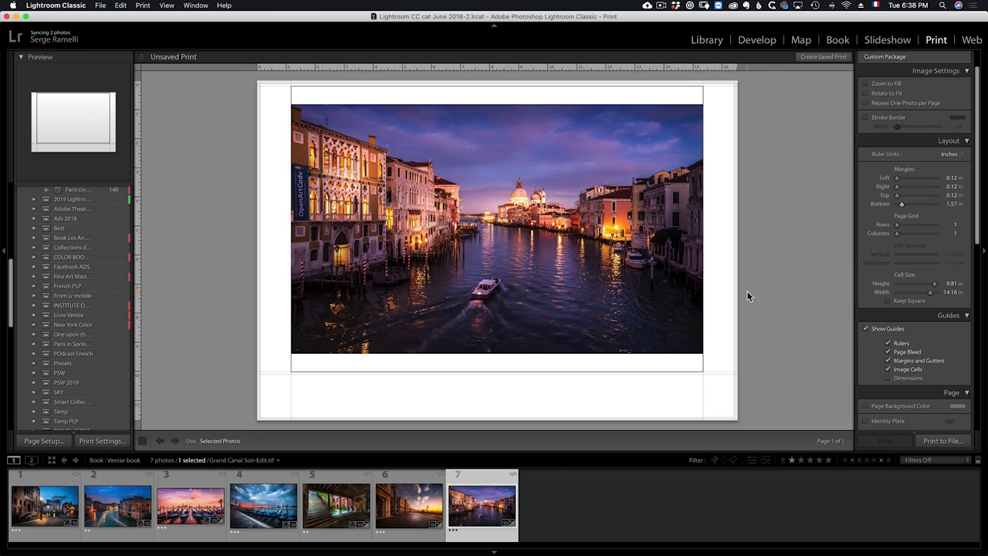
- Try the Zoom to Fill and Rotate to Fit options on the photo
{"action": "scroll", "coordinate": [933, 232], "scroll_direction": "up", "scroll_amount": 2}
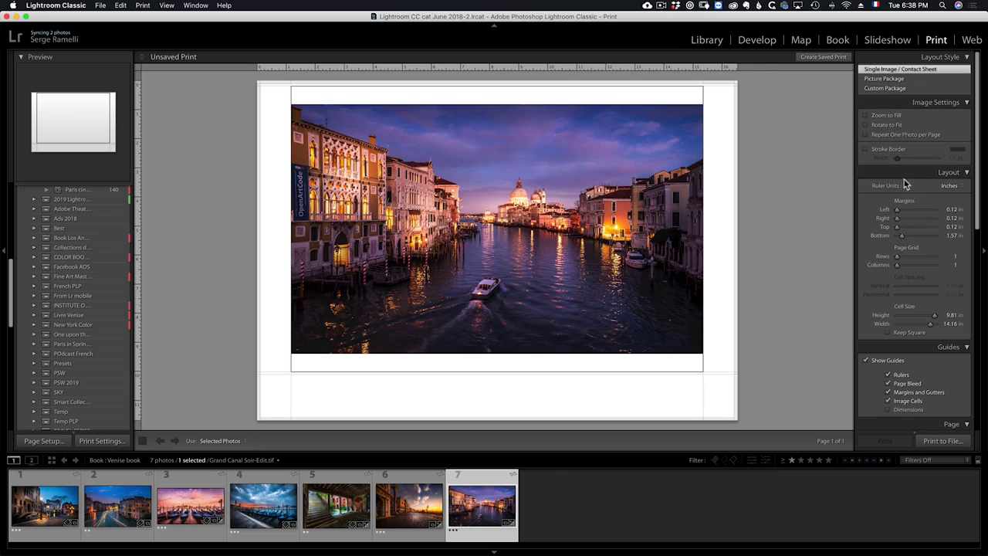
{"action": "left_click", "coordinate": [886, 116]}
{"action": "left_click", "coordinate": [887, 116]}
{"action": "left_click", "coordinate": [896, 125]}
- Add an 8.7 pt stroke border around the photo and colour it white
{"action": "left_click", "coordinate": [889, 151]}
{"action": "left_click_drag", "start_coordinate": [894, 157], "coordinate": [913, 159]}
{"action": "left_click", "coordinate": [957, 149]}
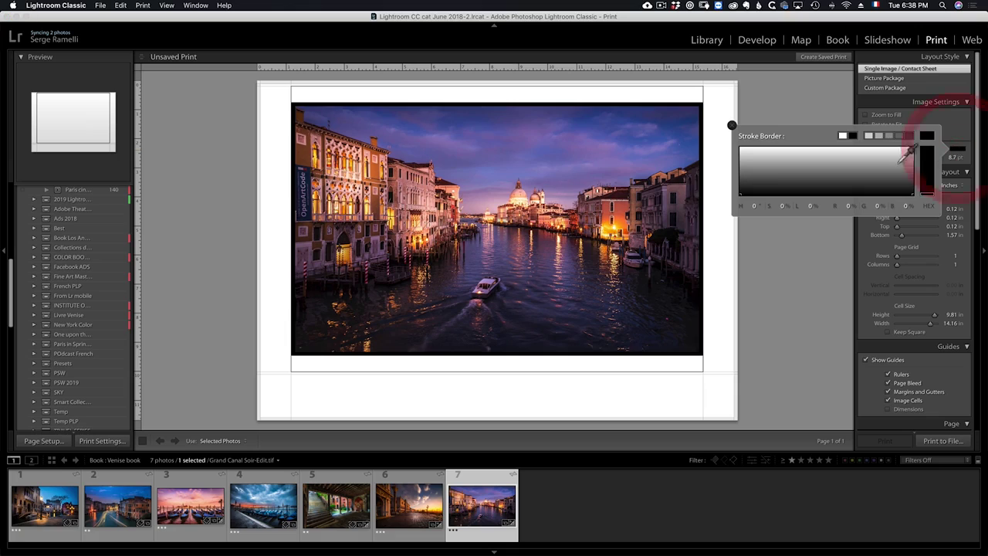
{"action": "left_click", "coordinate": [927, 147]}
{"action": "left_click", "coordinate": [732, 125]}
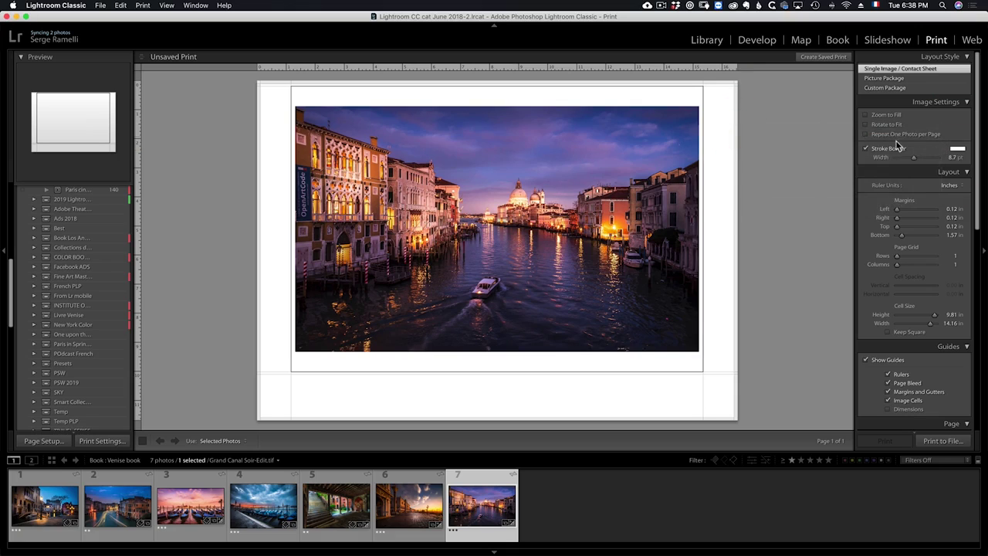
- Try dark grey and black as the stroke border's colour, and turn the border off
{"action": "left_click", "coordinate": [957, 149]}
{"action": "left_click", "coordinate": [871, 185]}
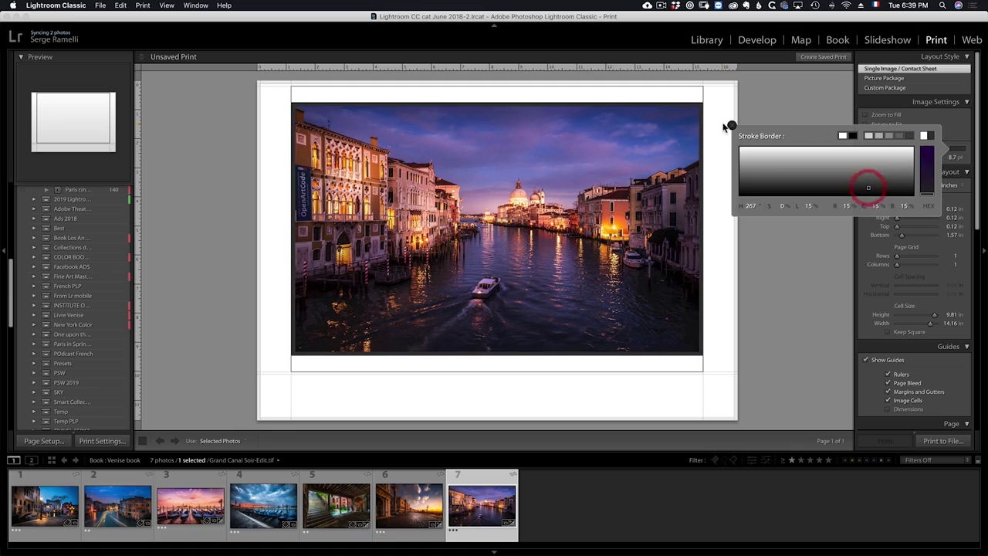
{"action": "left_click", "coordinate": [781, 199]}
{"action": "left_click", "coordinate": [733, 125]}
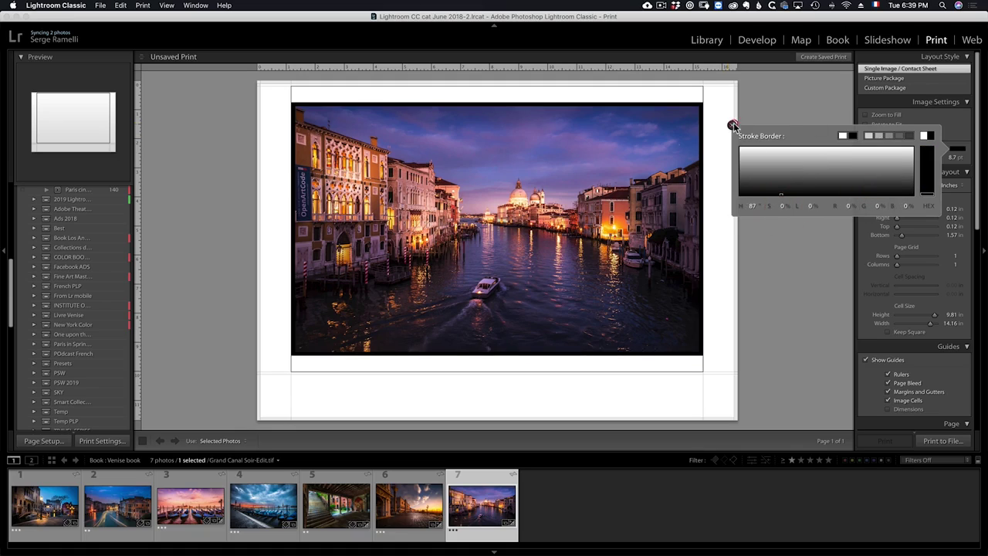
{"action": "left_click", "coordinate": [868, 150]}
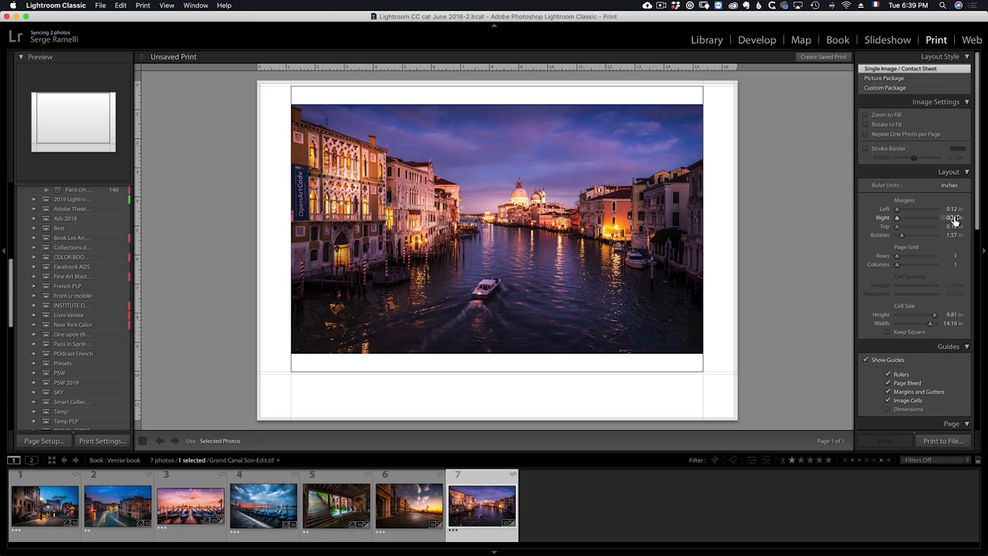
- Hide all layout guides on the print page
{"action": "scroll", "coordinate": [951, 220], "scroll_direction": "down", "scroll_amount": 1}
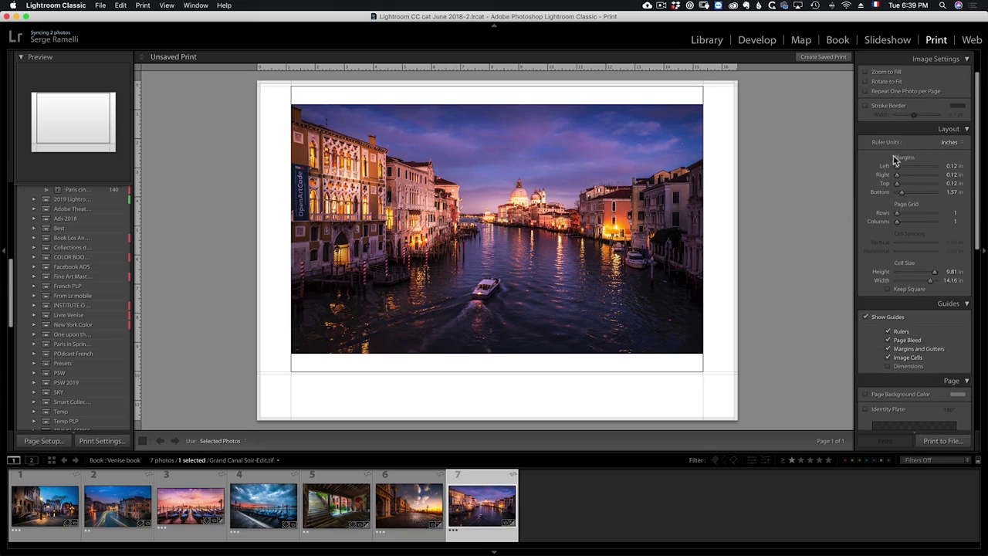
{"action": "scroll", "coordinate": [927, 209], "scroll_direction": "down", "scroll_amount": 1}
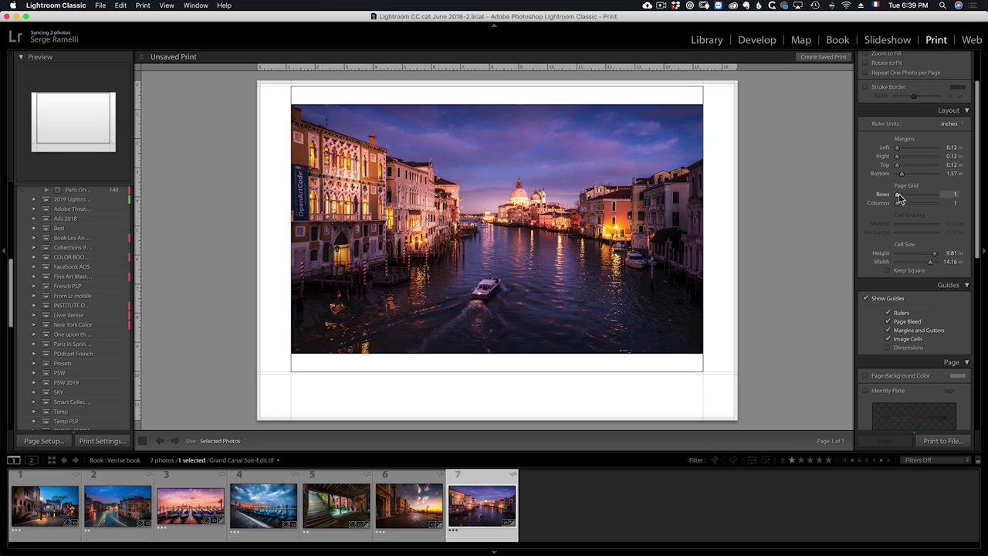
{"action": "mouse_move", "coordinate": [898, 194]}
{"action": "left_mouse_down"}
{"action": "mouse_move", "coordinate": [901, 207]}
{"action": "mouse_move", "coordinate": [886, 200]}
{"action": "left_mouse_up"}
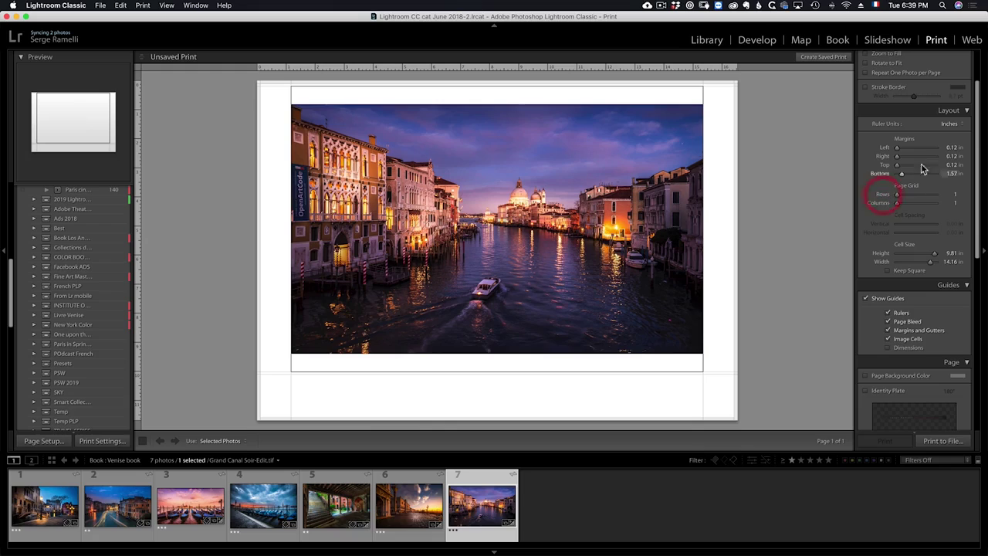
{"action": "scroll", "coordinate": [957, 215], "scroll_direction": "down", "scroll_amount": 2}
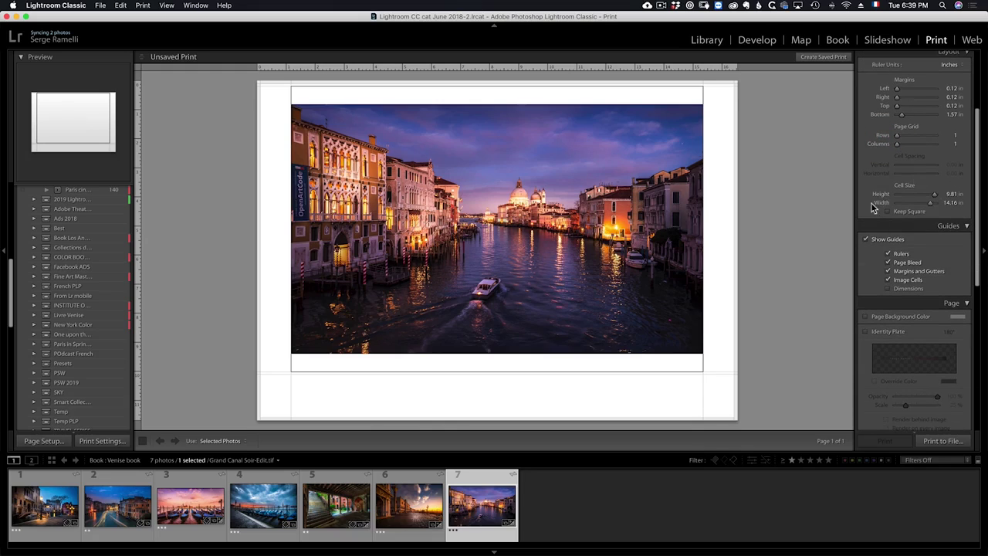
{"action": "scroll", "coordinate": [918, 193], "scroll_direction": "down", "scroll_amount": 1}
{"action": "scroll", "coordinate": [919, 193], "scroll_direction": "down", "scroll_amount": 3}
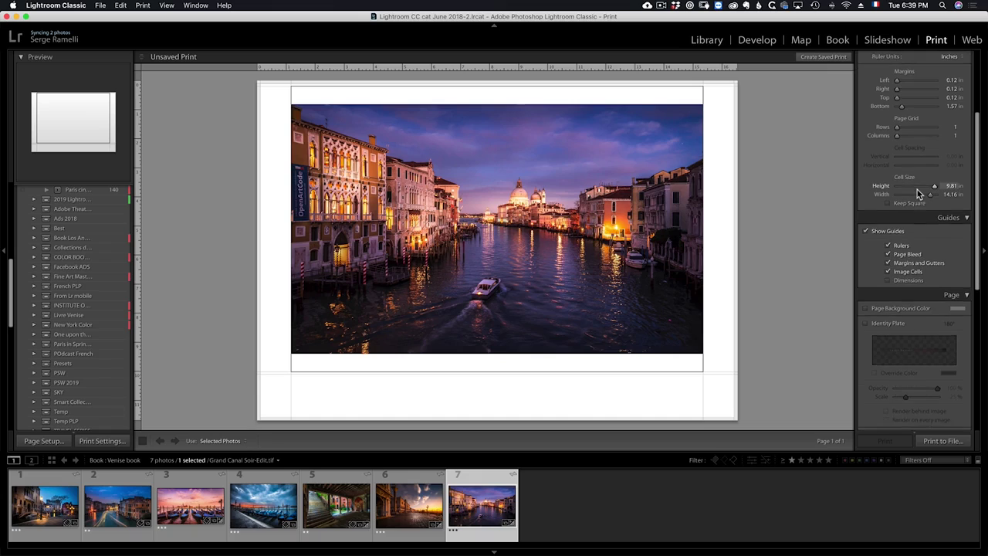
{"action": "left_click", "coordinate": [865, 159]}
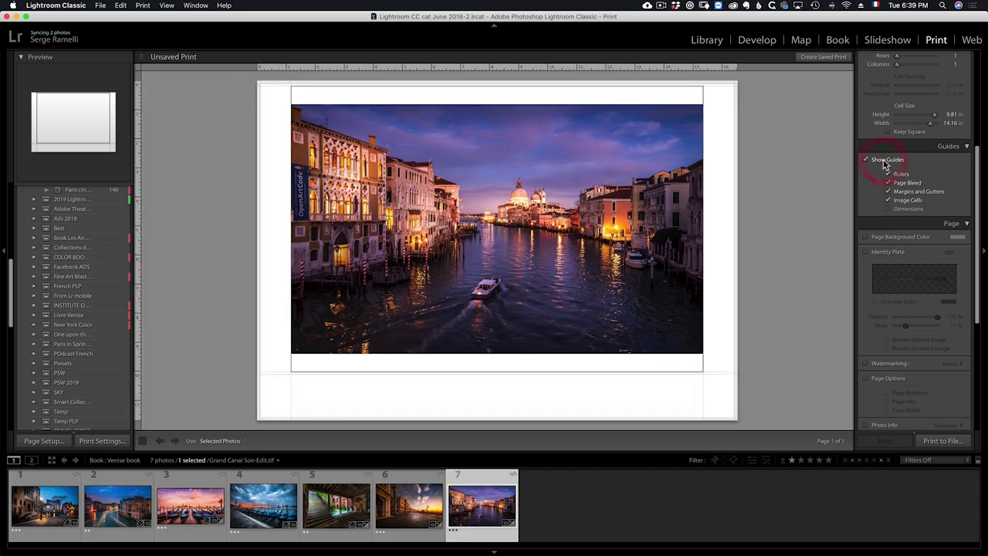
{"action": "left_click", "coordinate": [883, 160]}
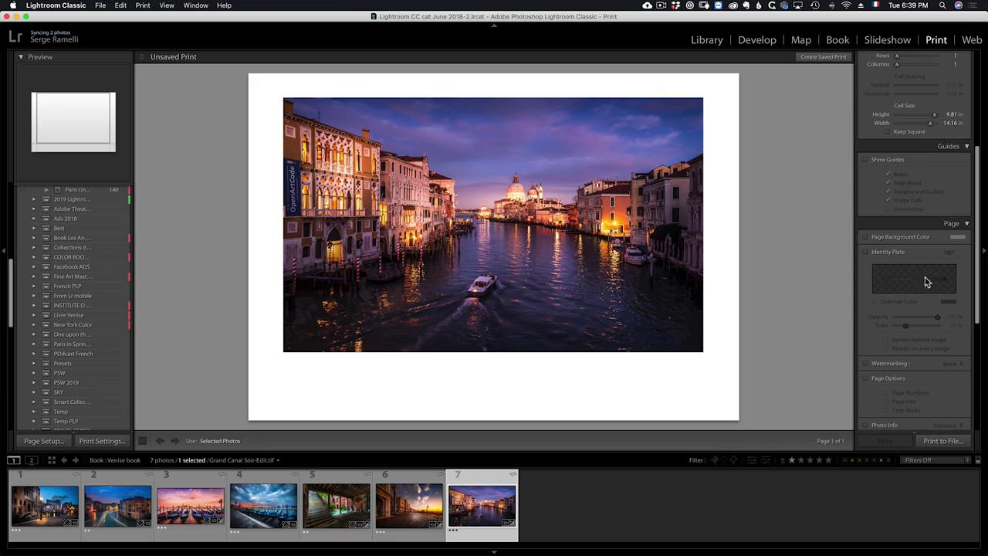
- Turn on the identity plate and make it a styled text plate with the photographer's name in Helvetica at size 24
{"action": "scroll", "coordinate": [927, 282], "scroll_direction": "down", "scroll_amount": 2}
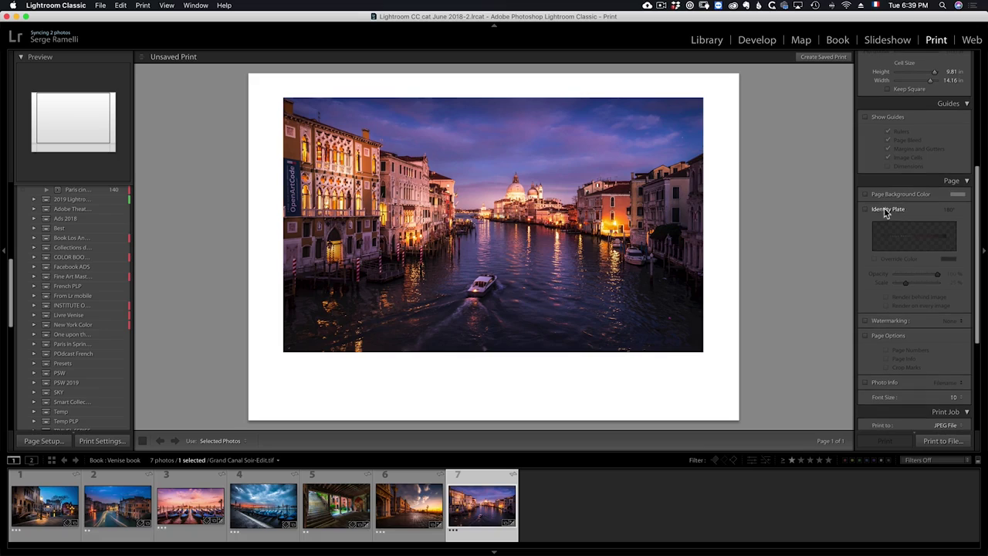
{"action": "left_click", "coordinate": [884, 209]}
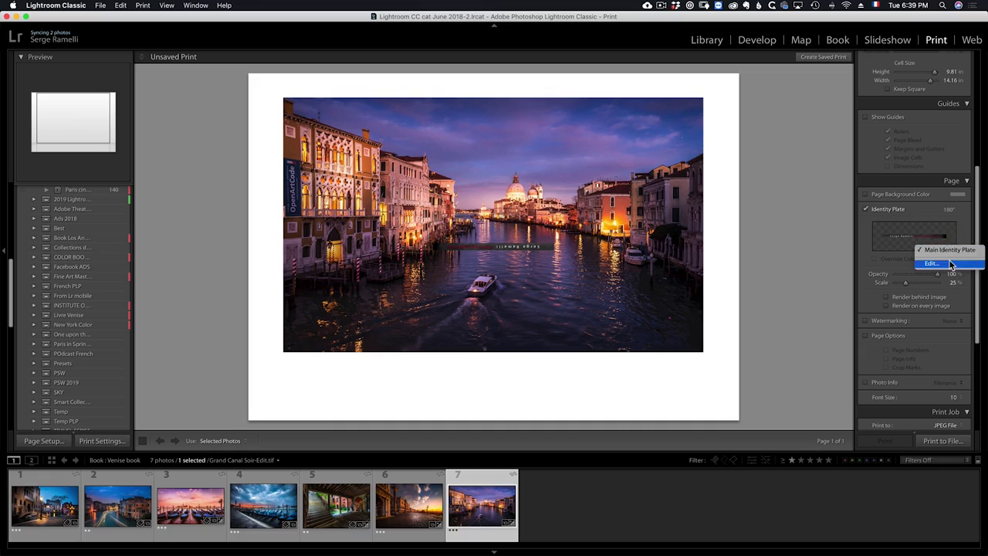
{"action": "left_click", "coordinate": [946, 263]}
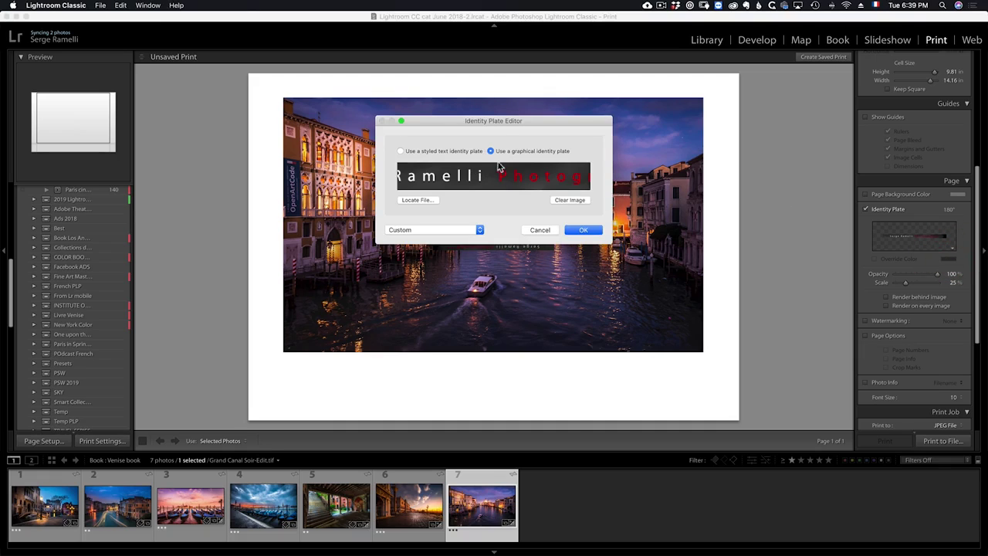
{"action": "left_click", "coordinate": [459, 152]}
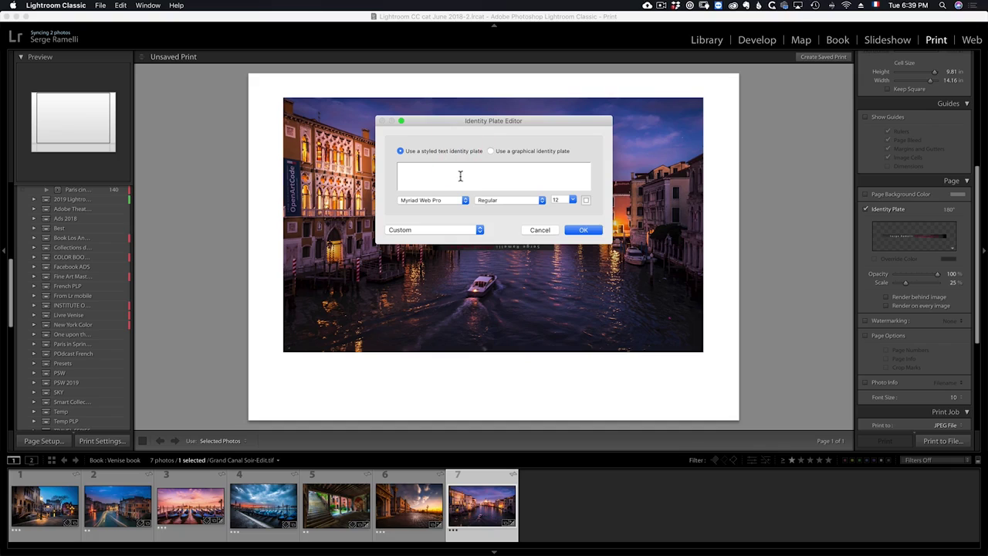
{"action": "left_click", "coordinate": [460, 176]}
{"action": "left_click", "coordinate": [573, 200]}
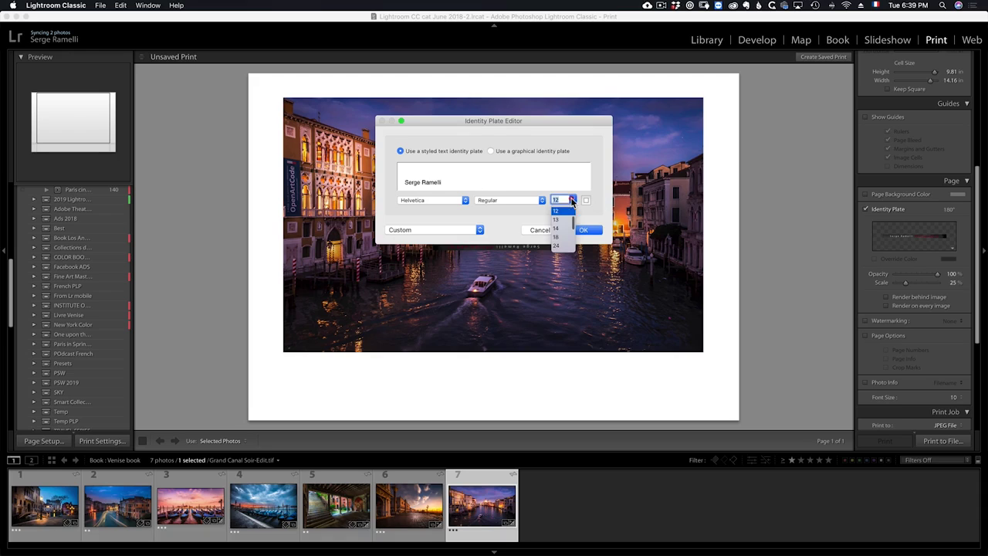
{"action": "left_click", "coordinate": [561, 245]}
{"action": "left_click", "coordinate": [583, 230]}
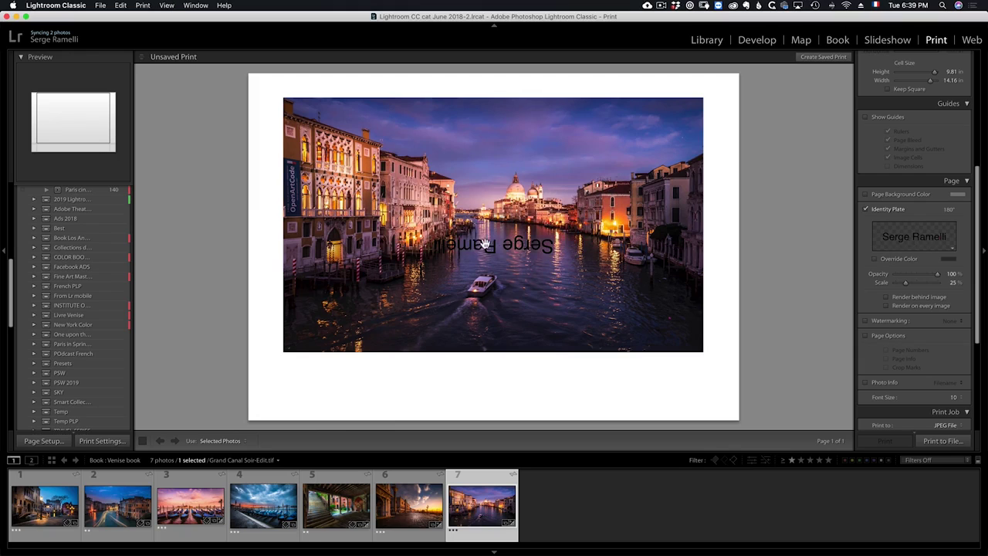
- Move the identity plate into the white area below the photo, centred, and set it to no rotation
{"action": "left_click_drag", "start_coordinate": [484, 244], "coordinate": [483, 378]}
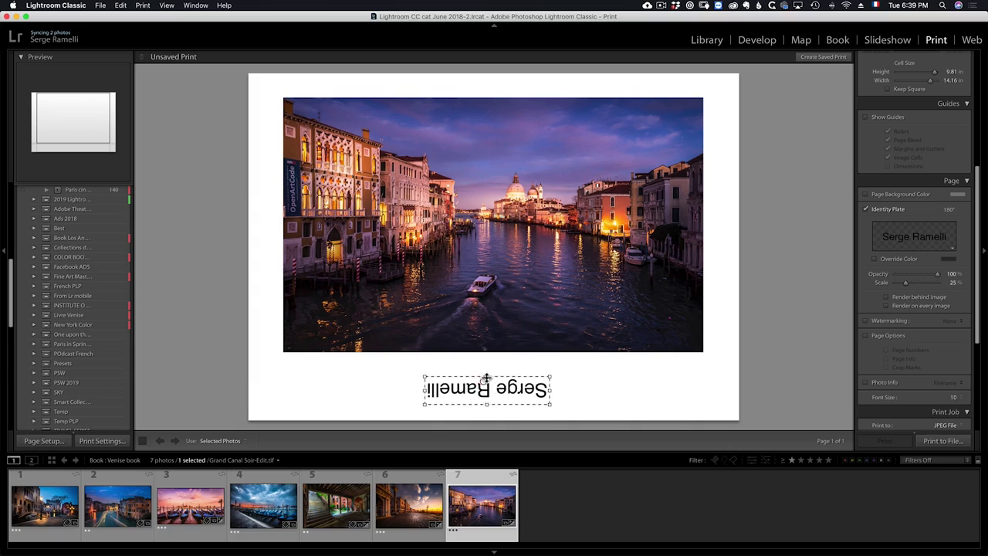
{"action": "left_click", "coordinate": [949, 209]}
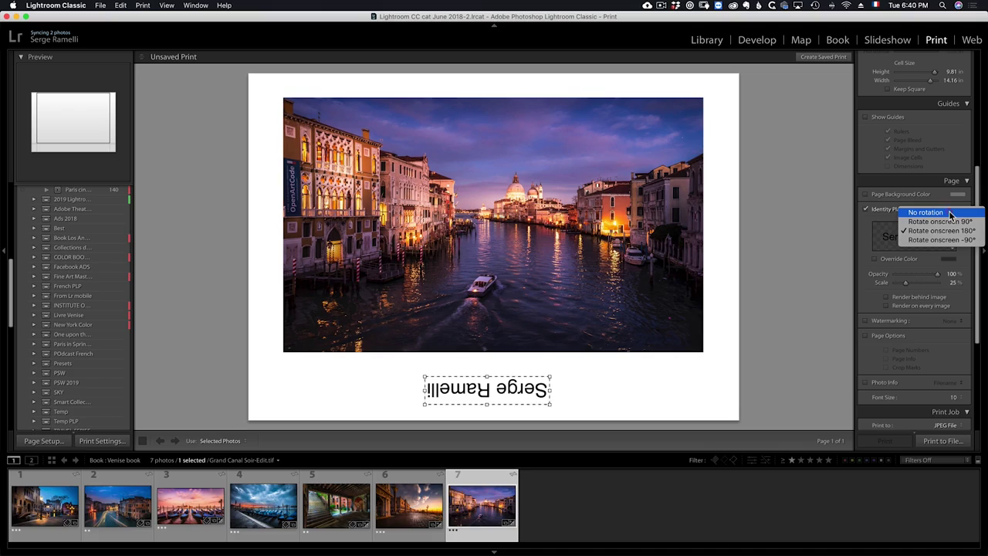
{"action": "left_click", "coordinate": [951, 213]}
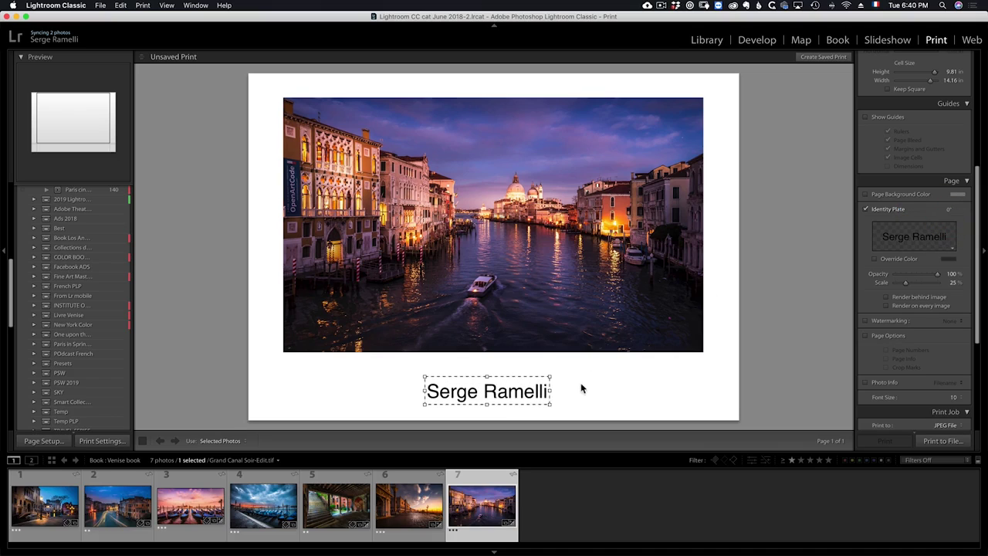
{"action": "left_click_drag", "start_coordinate": [500, 392], "coordinate": [497, 383]}
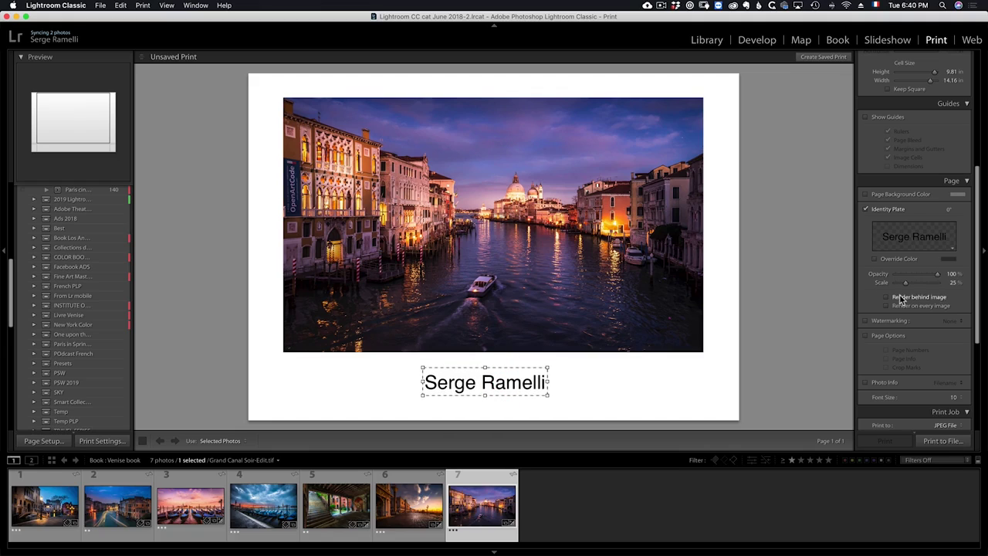
- Try the white signature watermark on the photo, and turn watermarking off
{"action": "scroll", "coordinate": [919, 298], "scroll_direction": "down", "scroll_amount": 3}
{"action": "left_click", "coordinate": [879, 244]}
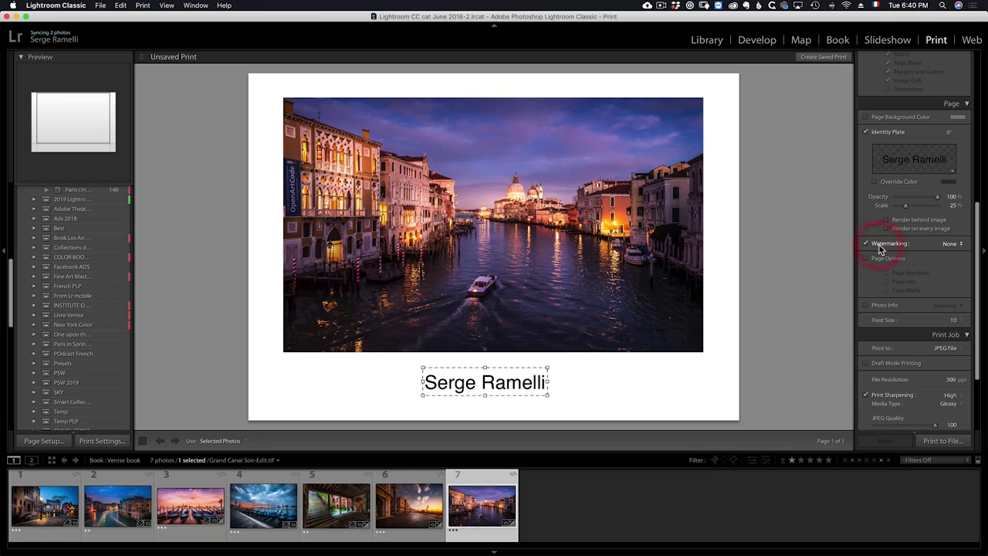
{"action": "left_click", "coordinate": [951, 244]}
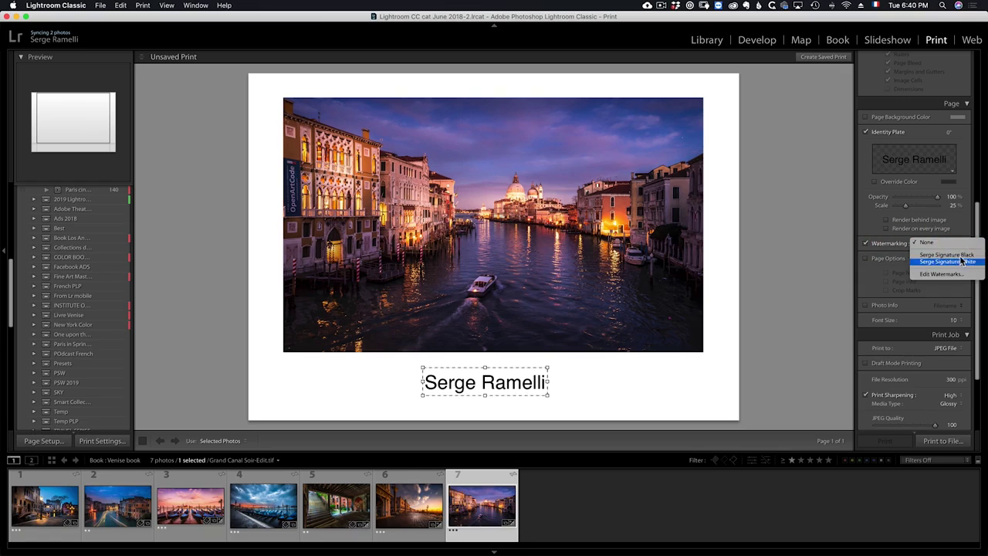
{"action": "left_click", "coordinate": [961, 262]}
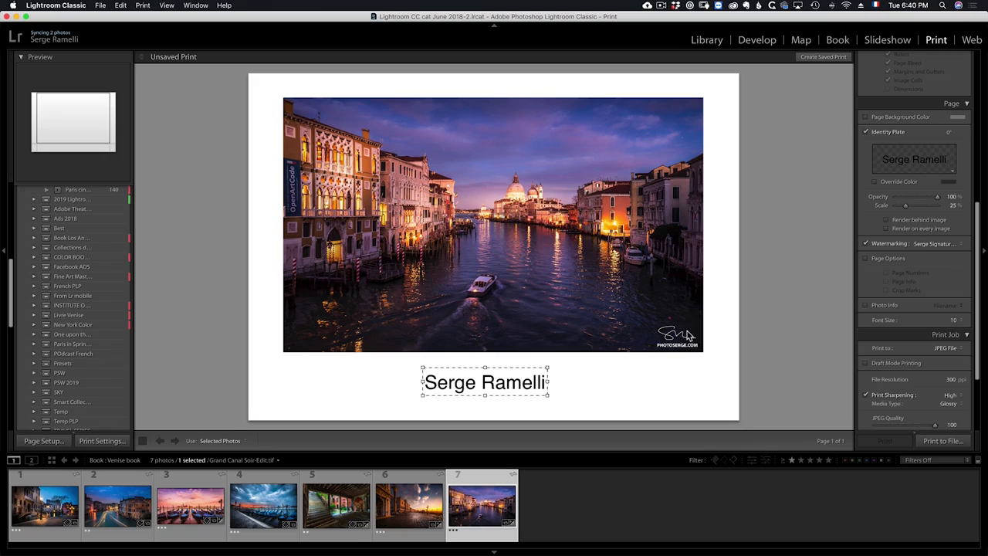
{"action": "left_click", "coordinate": [866, 244]}
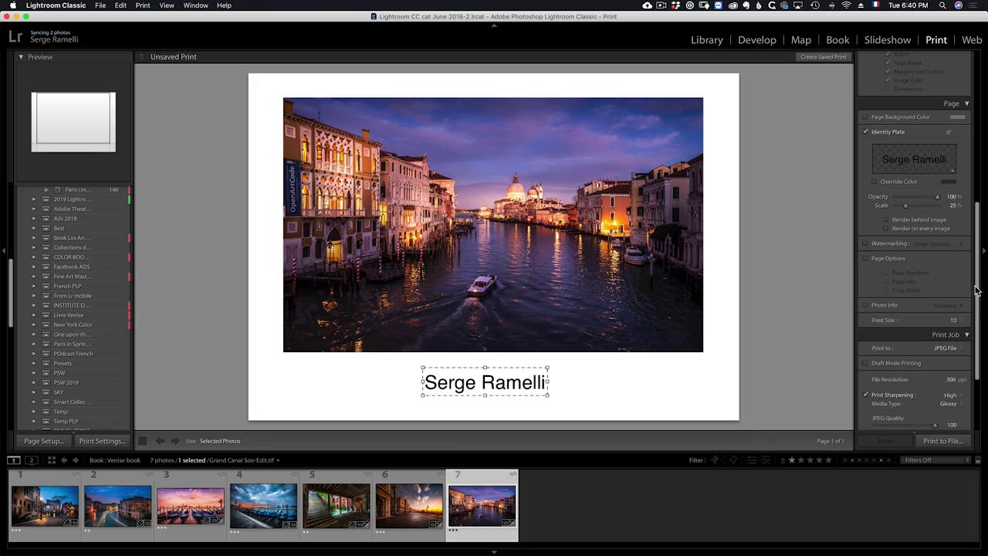
- Set the print job to output to Printer instead of a JPEG file
{"action": "left_click_drag", "start_coordinate": [979, 287], "coordinate": [978, 340]}
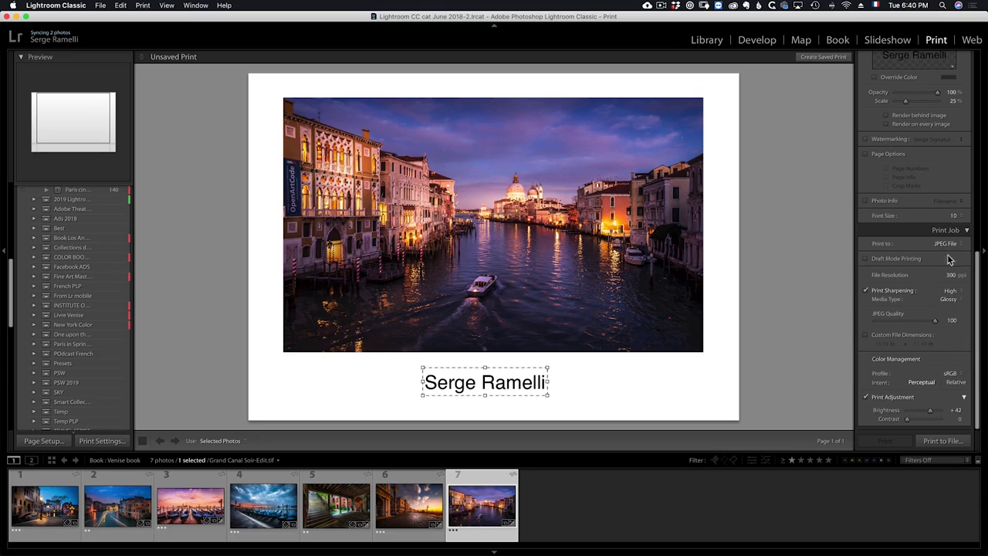
{"action": "left_click_drag", "start_coordinate": [978, 298], "coordinate": [978, 278]}
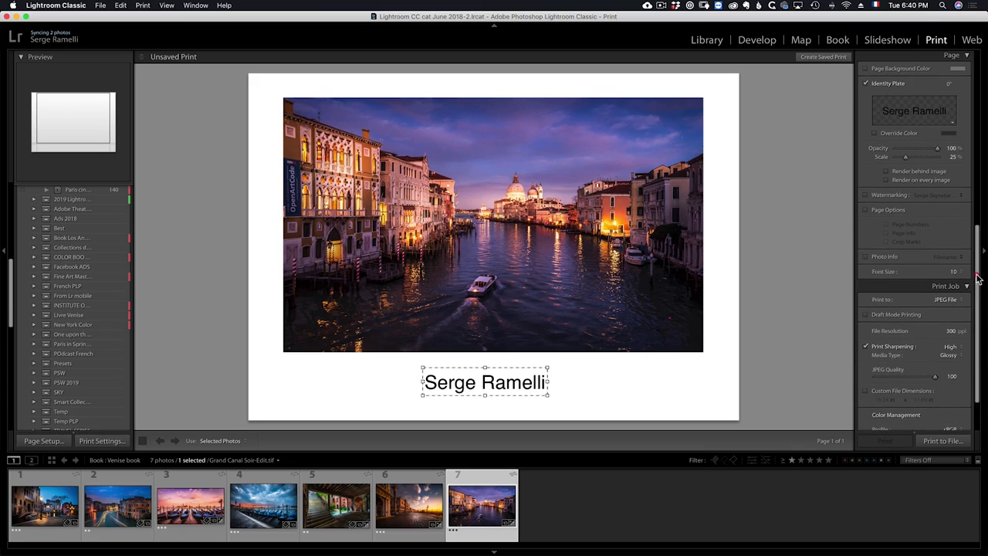
{"action": "left_click", "coordinate": [948, 300]}
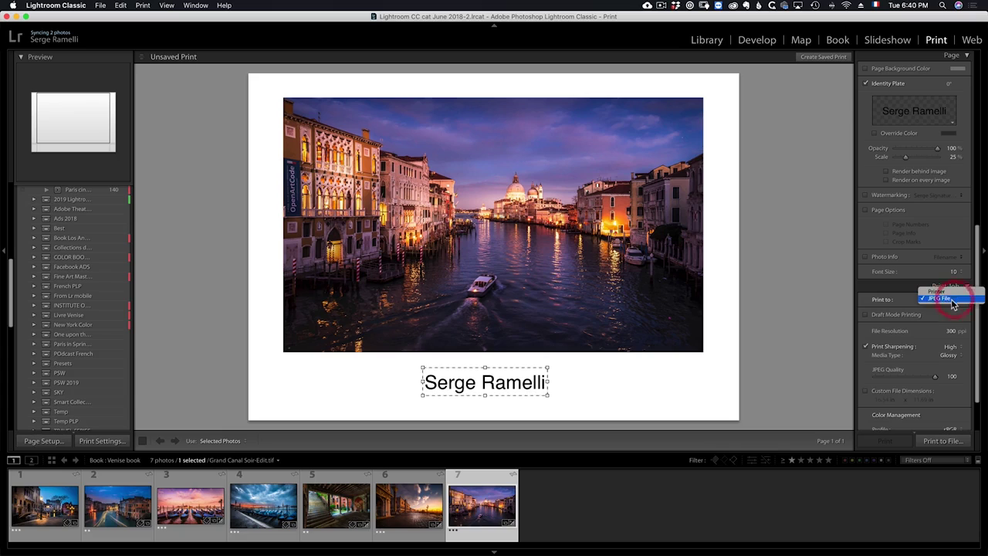
{"action": "left_click", "coordinate": [936, 291]}
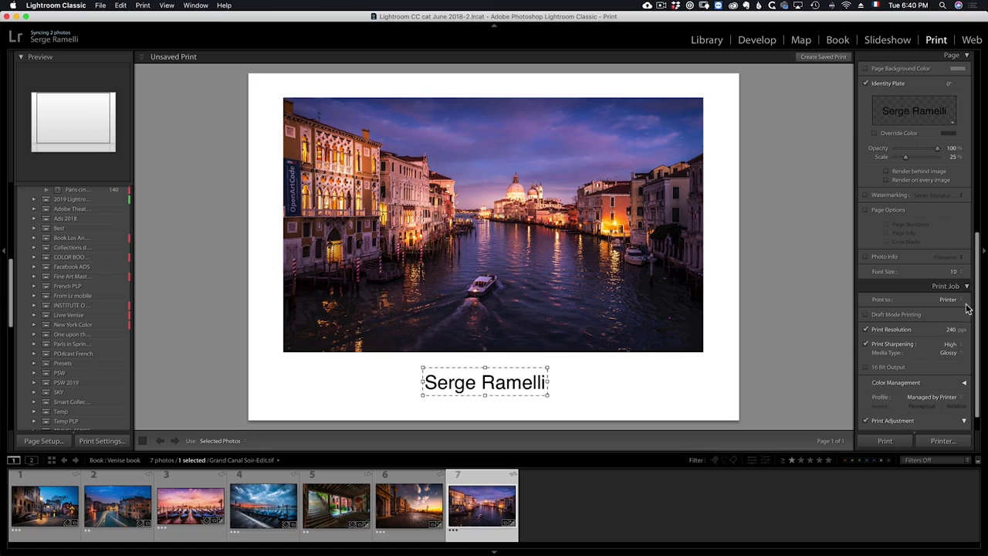
- Set the print adjustment brightness to +20 and keep Print Adjustment enabled
{"action": "left_click_drag", "start_coordinate": [978, 312], "coordinate": [973, 326]}
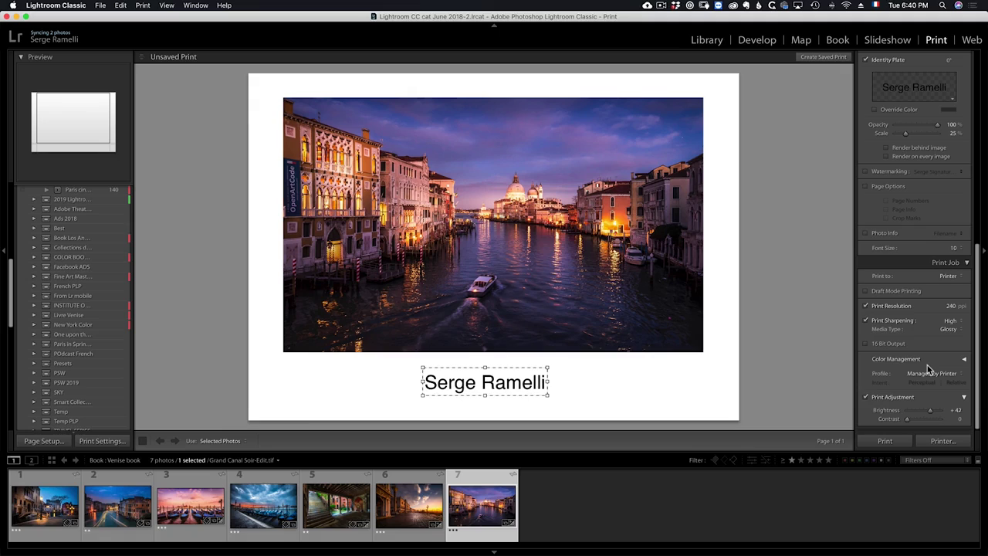
{"action": "left_click_drag", "start_coordinate": [930, 410], "coordinate": [928, 415]}
{"action": "left_click", "coordinate": [867, 398]}
{"action": "left_click", "coordinate": [867, 398]}
{"action": "left_click", "coordinate": [894, 441]}
- Set the print job's colour management profile to ILFORD_EPXP960_GPSPP_EPS
{"action": "left_click", "coordinate": [965, 360]}
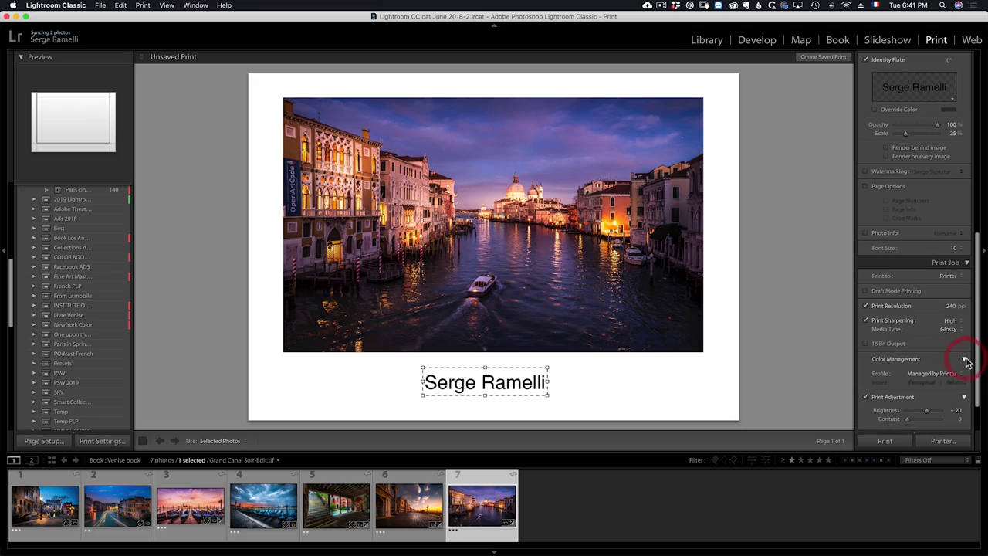
{"action": "left_click", "coordinate": [932, 375]}
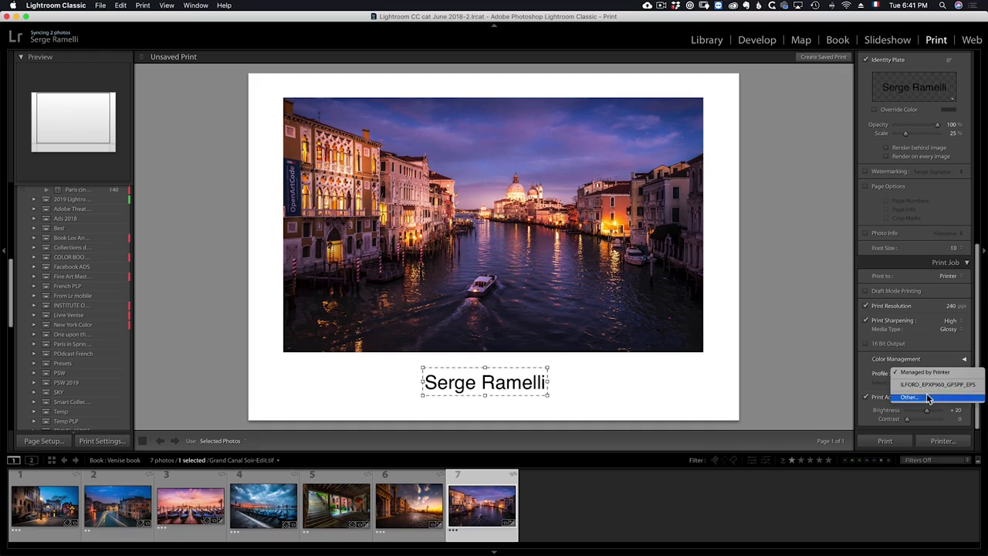
{"action": "left_click", "coordinate": [859, 368]}
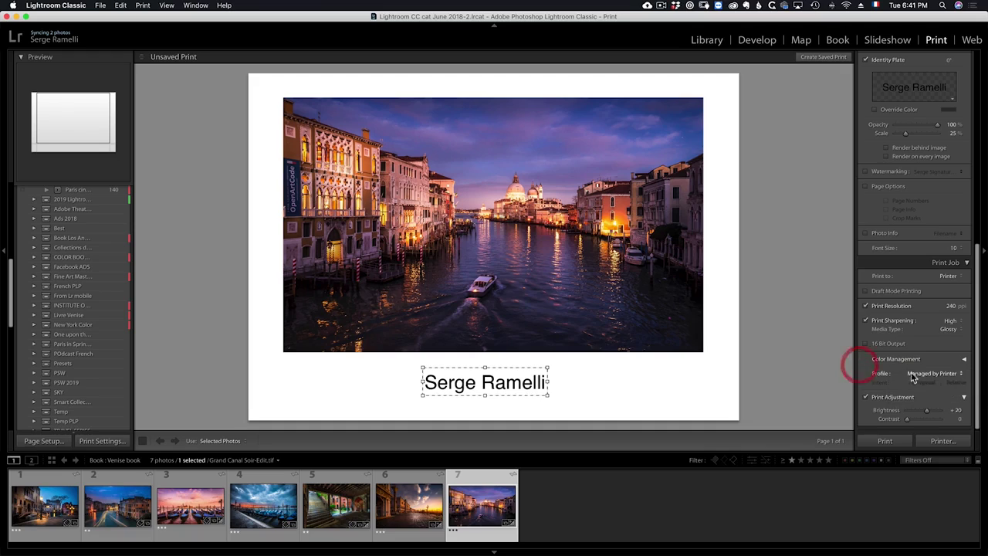
{"action": "left_click", "coordinate": [912, 376]}
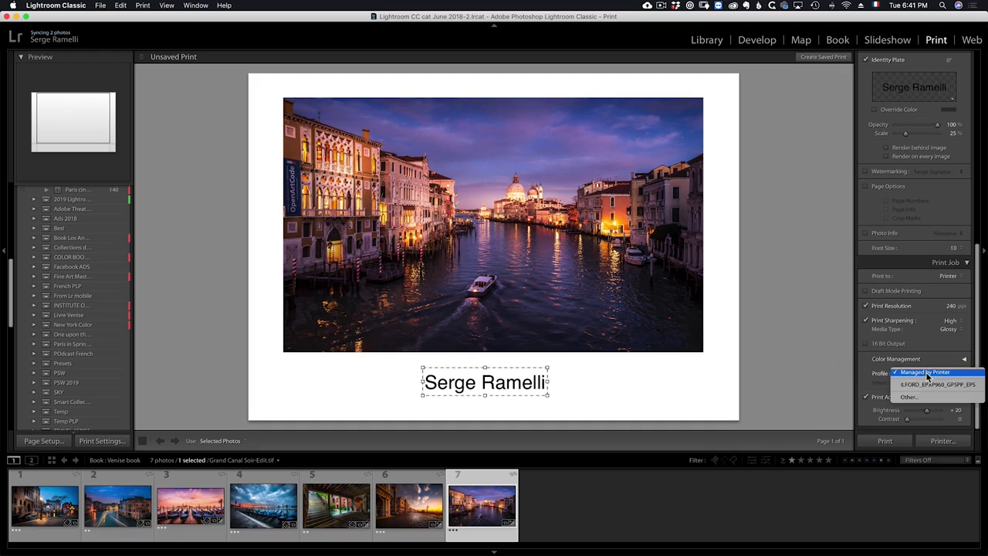
{"action": "left_click", "coordinate": [869, 364]}
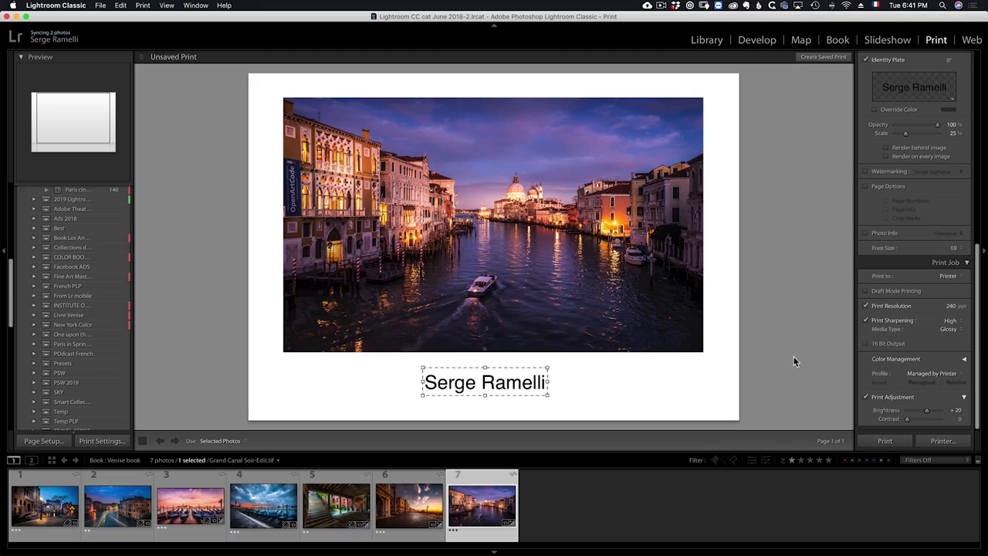
{"action": "left_click", "coordinate": [945, 376]}
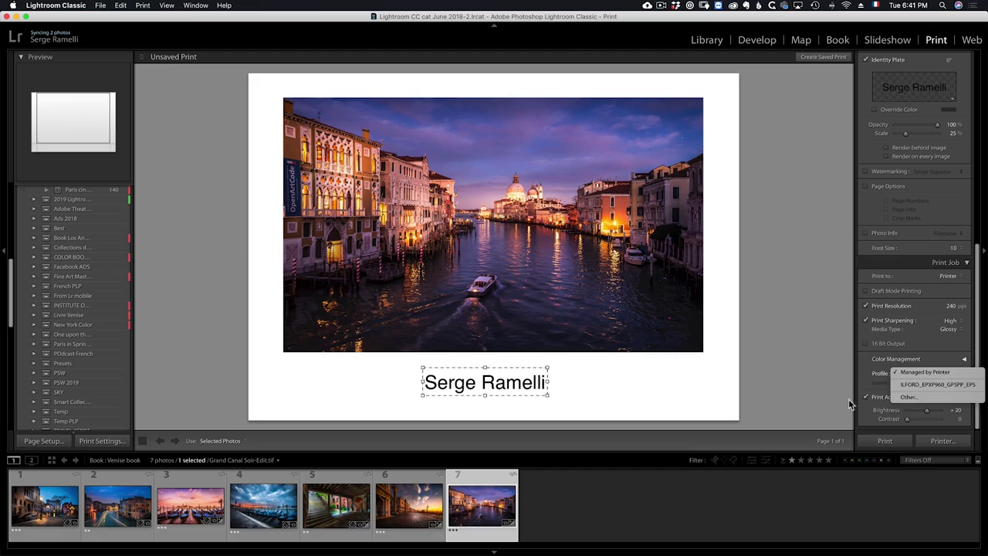
{"action": "left_click", "coordinate": [922, 384]}
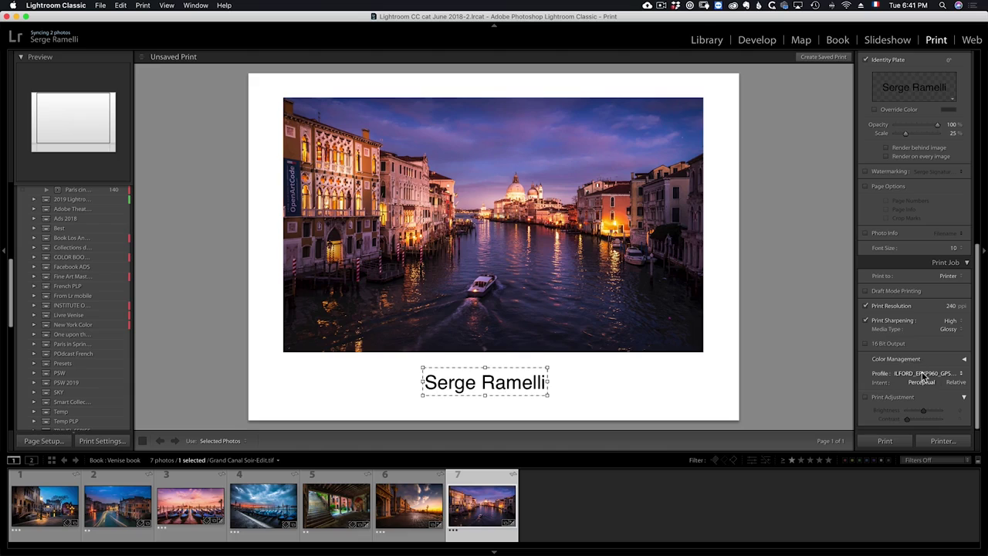
{"action": "left_click", "coordinate": [923, 373]}
{"action": "left_click", "coordinate": [925, 361]}
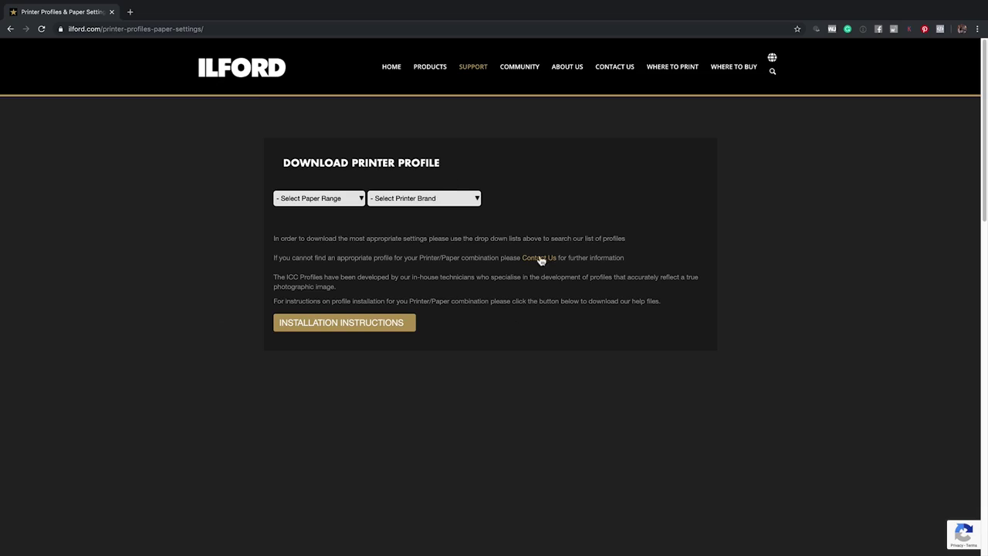
- Filter ILFORD's printer profile downloads by the GALERIE paper range, EPSON brand and XP-960 printer model
{"action": "left_click", "coordinate": [361, 202]}
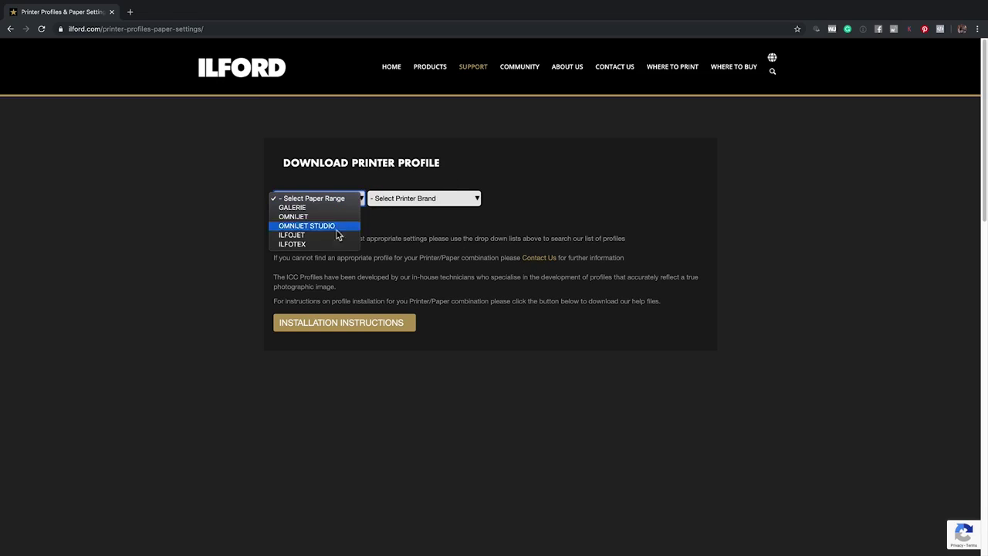
{"action": "left_click", "coordinate": [318, 210]}
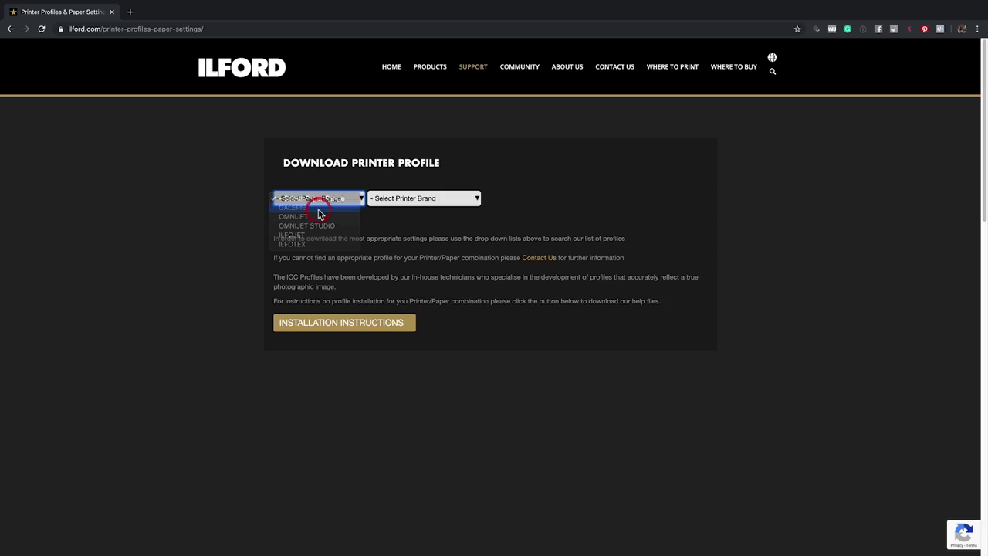
{"action": "left_click", "coordinate": [399, 203]}
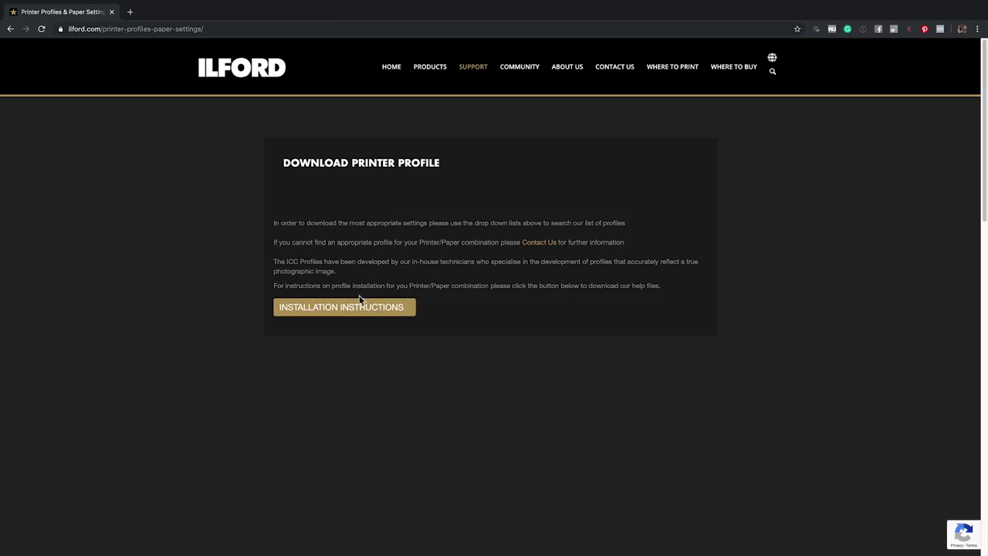
{"action": "left_click", "coordinate": [403, 202]}
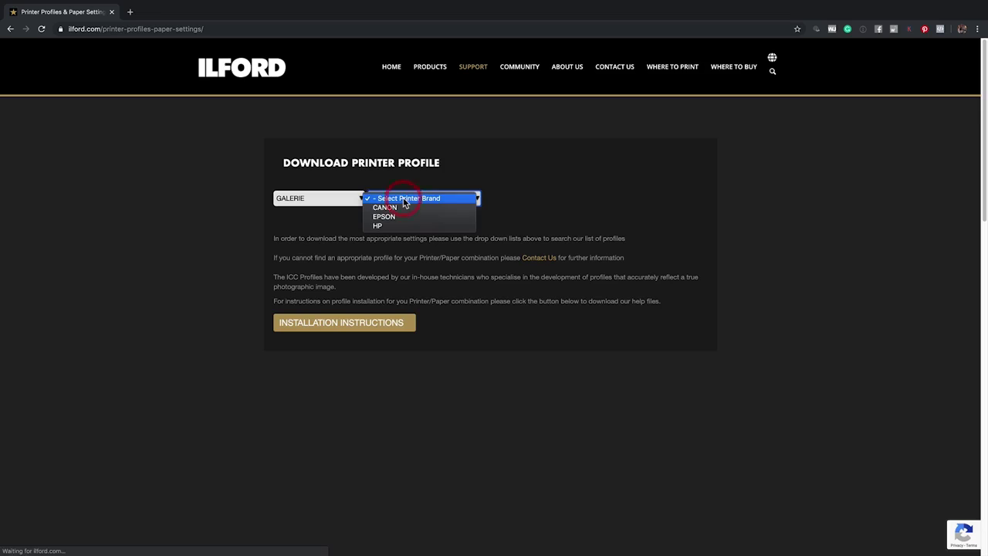
{"action": "left_click", "coordinate": [405, 218]}
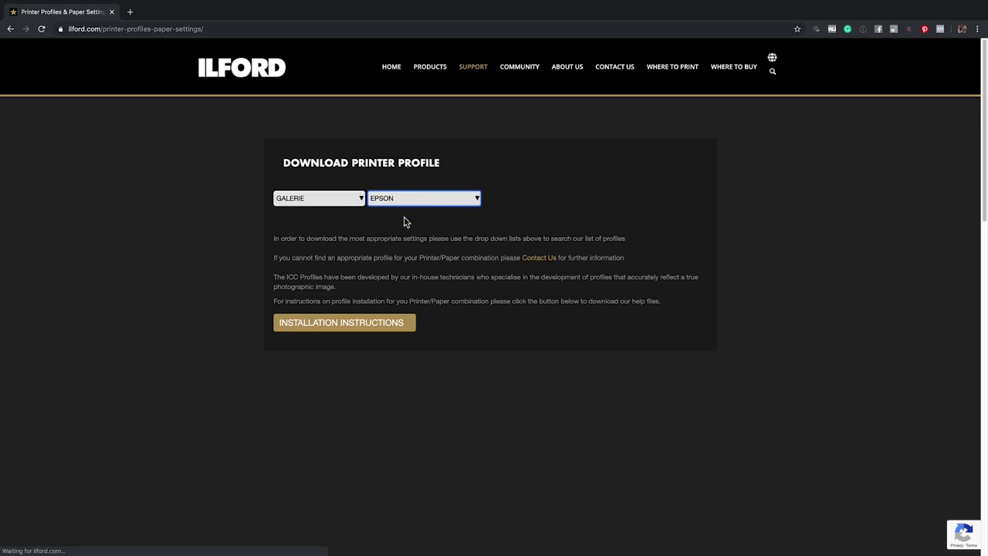
{"action": "left_click", "coordinate": [545, 203]}
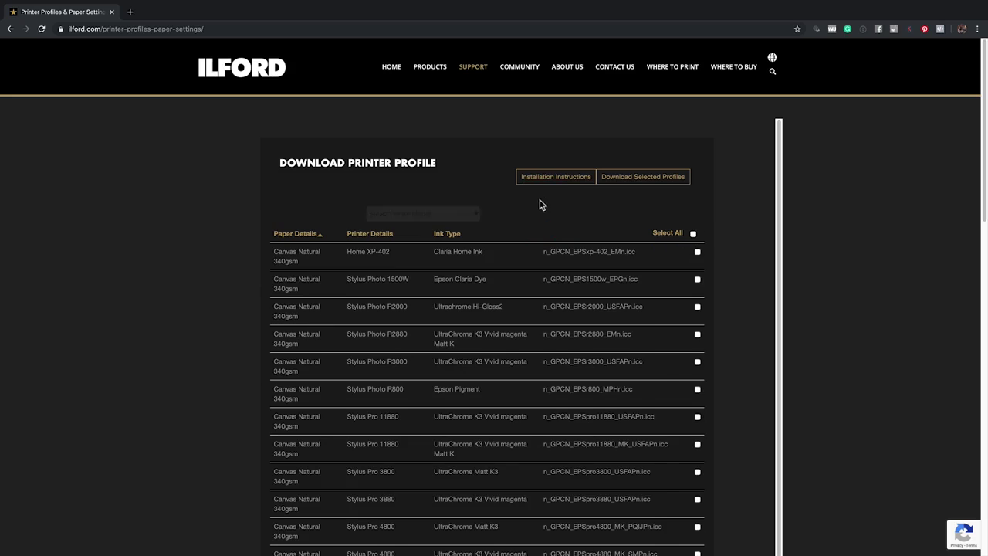
{"action": "left_click", "coordinate": [548, 213]}
{"action": "scroll", "coordinate": [546, 357], "scroll_direction": "down", "scroll_amount": 3}
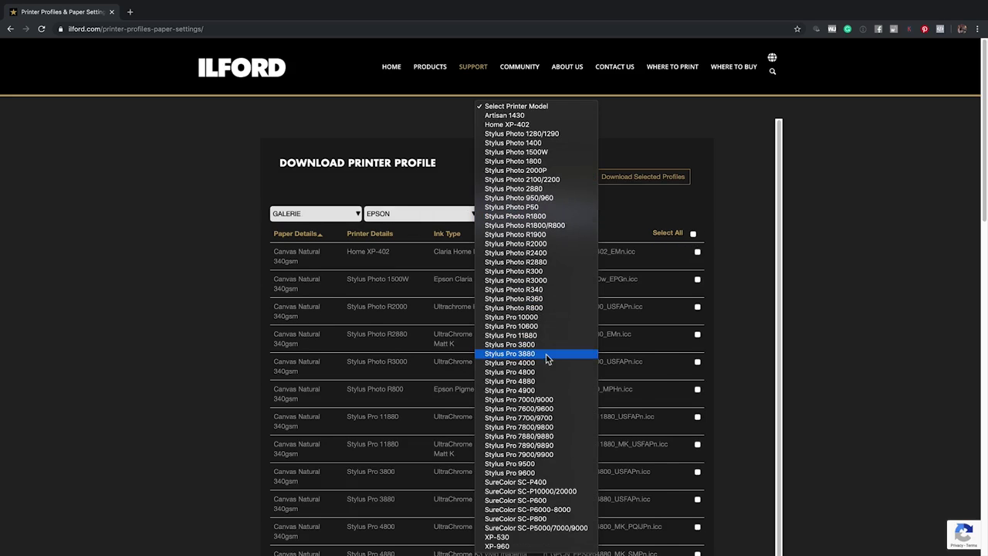
{"action": "left_click", "coordinate": [534, 544]}
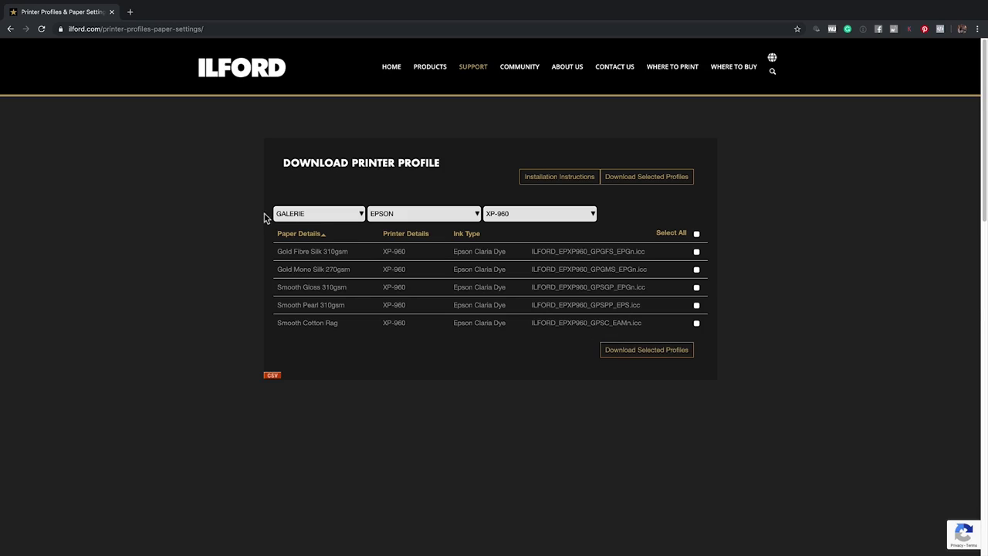
- Switch back to Lightroom Classic and check the profiles available for the print job's colour management
{"action": "key", "text": "super+Tab"}
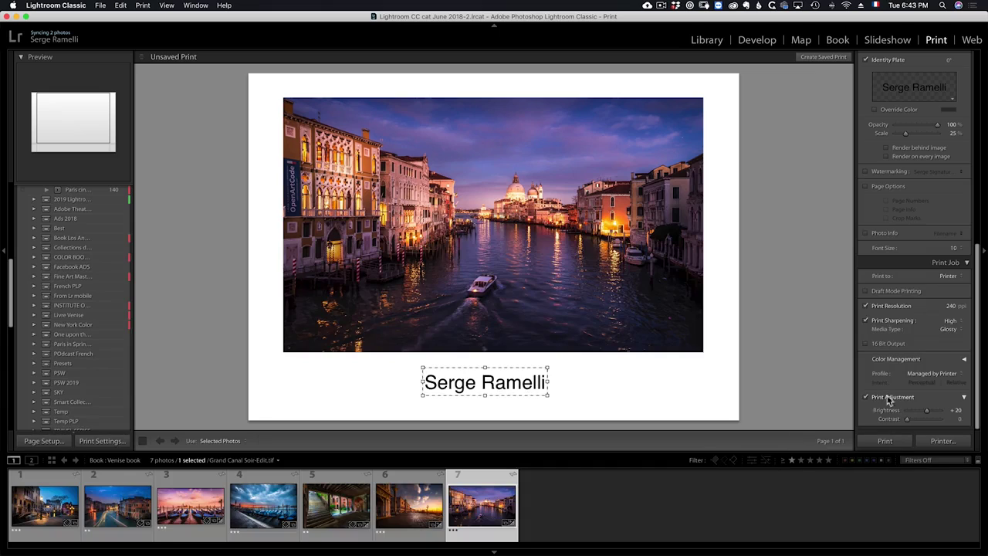
{"action": "left_click", "coordinate": [955, 382]}
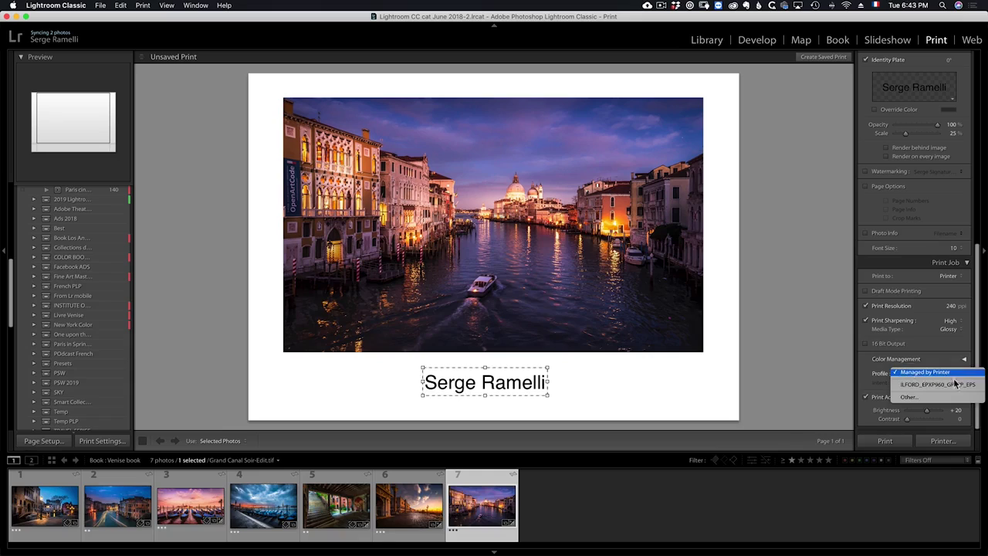
{"action": "left_click", "coordinate": [863, 369]}
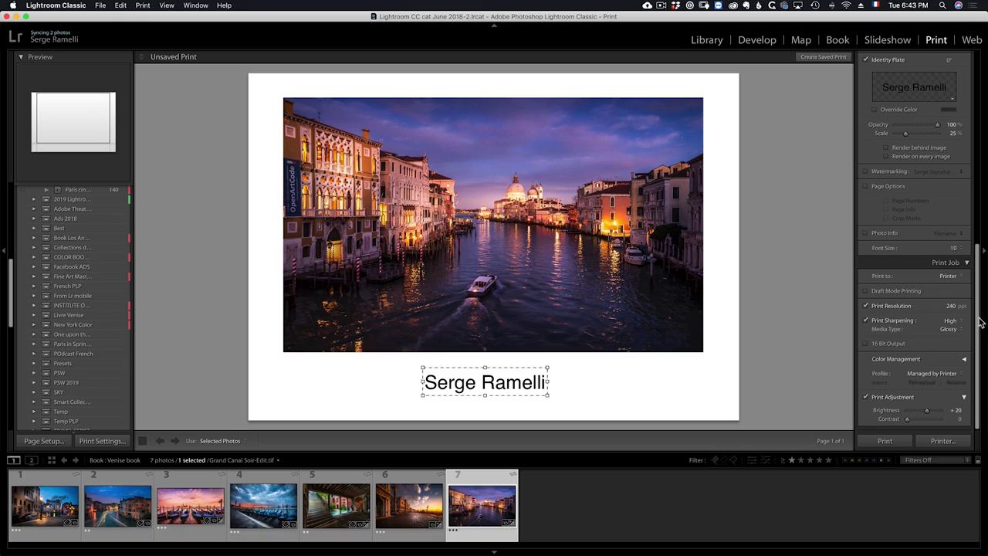
- Set the page's paper size to A3 Borderless for the EPSON XP-960 Series printer
{"action": "left_click_drag", "start_coordinate": [979, 322], "coordinate": [978, 304]}
{"action": "scroll", "coordinate": [977, 304], "scroll_direction": "up", "scroll_amount": 10}
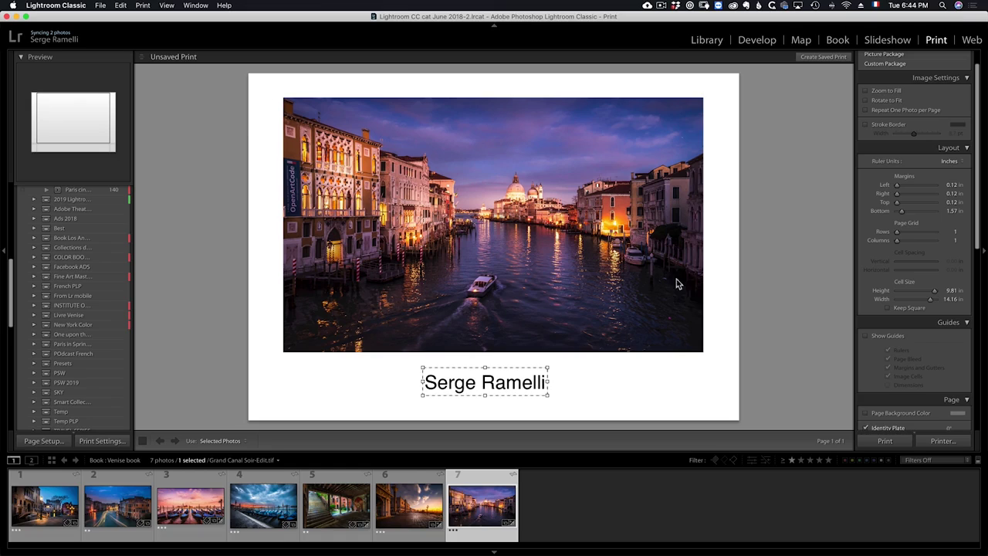
{"action": "scroll", "coordinate": [915, 340], "scroll_direction": "down", "scroll_amount": 3}
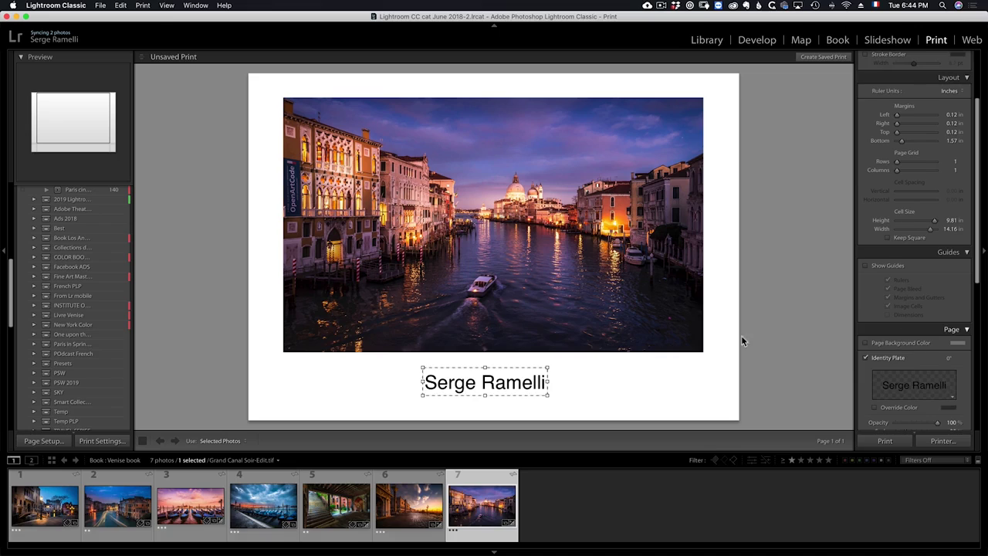
{"action": "left_click", "coordinate": [47, 442]}
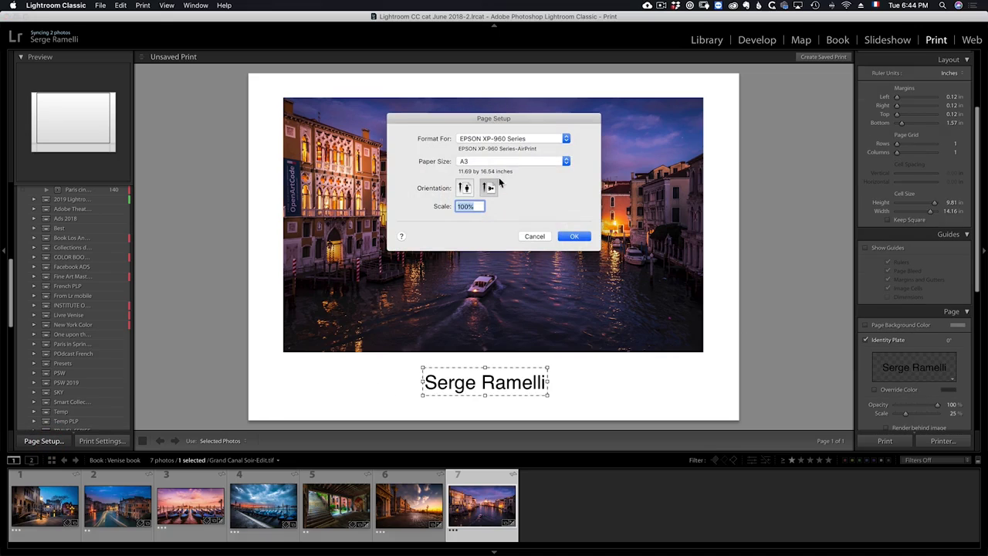
{"action": "left_click", "coordinate": [512, 161]}
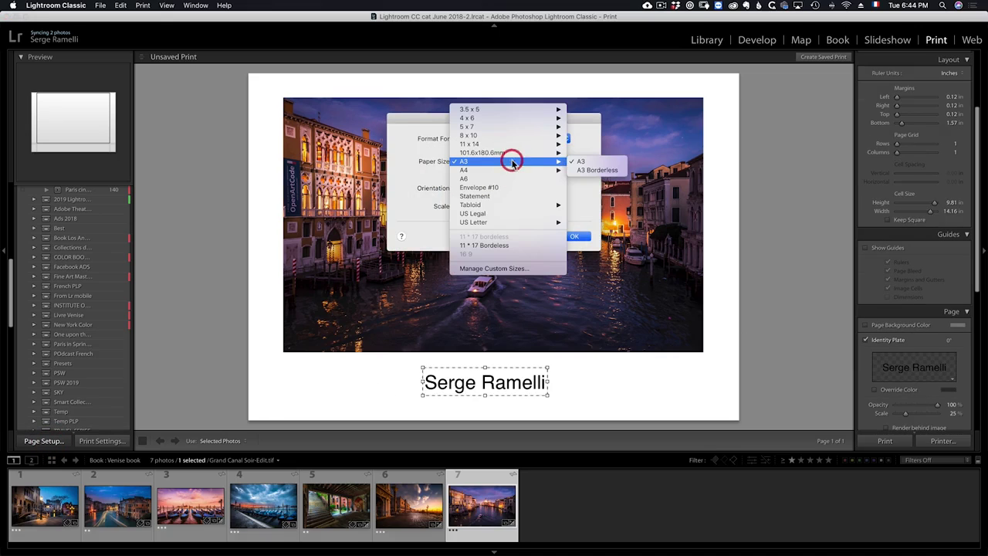
{"action": "left_click", "coordinate": [599, 171]}
{"action": "left_click", "coordinate": [574, 236]}
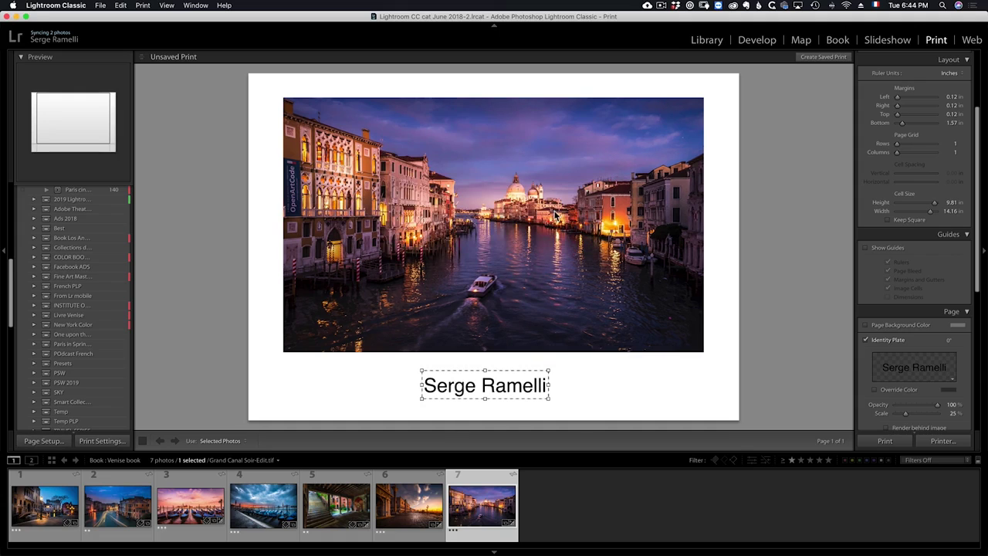
- Turn off the identity plate and enlarge the photo cell to 10.00 in high by 16.29 in wide
{"action": "left_click", "coordinate": [865, 342]}
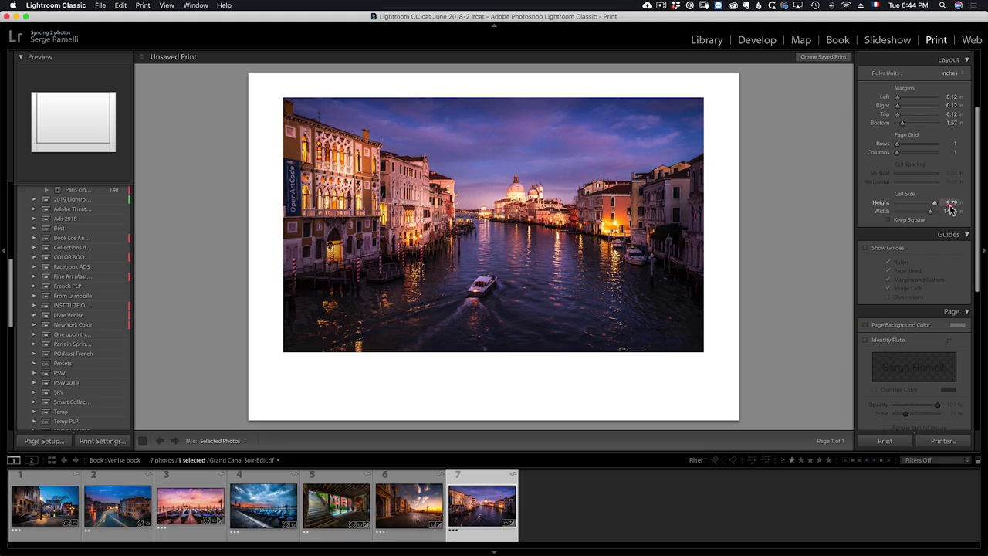
{"action": "left_click_drag", "start_coordinate": [932, 209], "coordinate": [960, 213]}
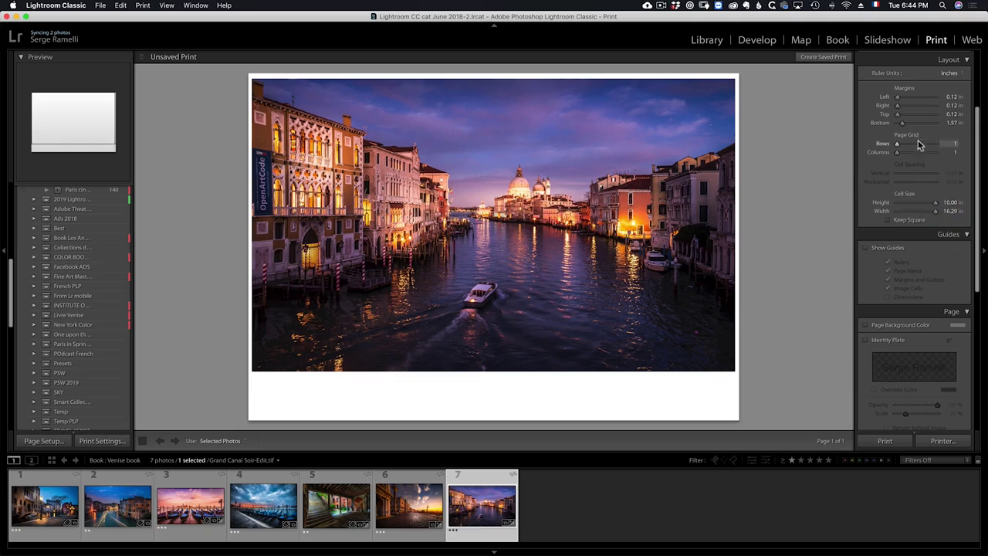
- Set the left, right, top and bottom margins to 0.00 in and enable Zoom to Fill for the photo
{"action": "left_click_drag", "start_coordinate": [901, 122], "coordinate": [864, 98]}
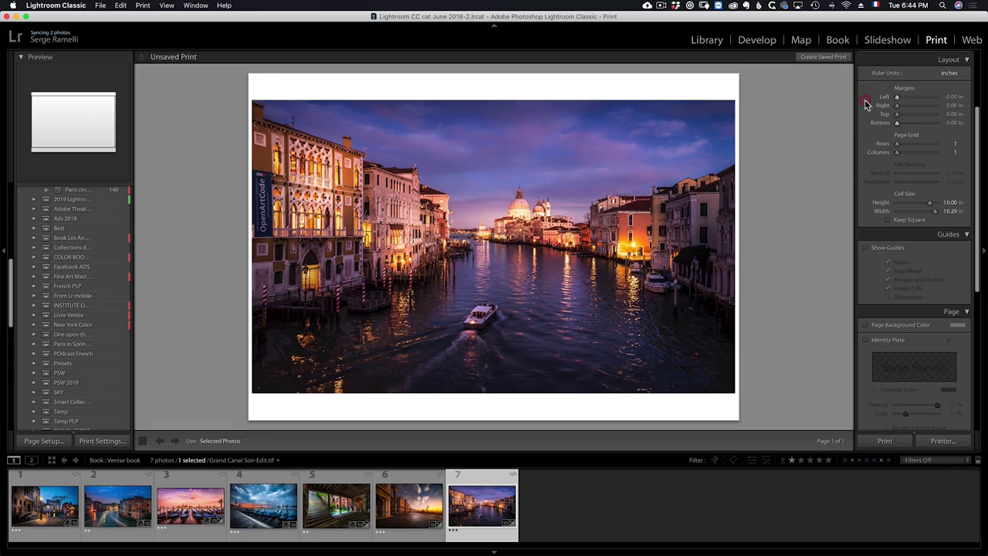
{"action": "scroll", "coordinate": [949, 205], "scroll_direction": "up", "scroll_amount": 5}
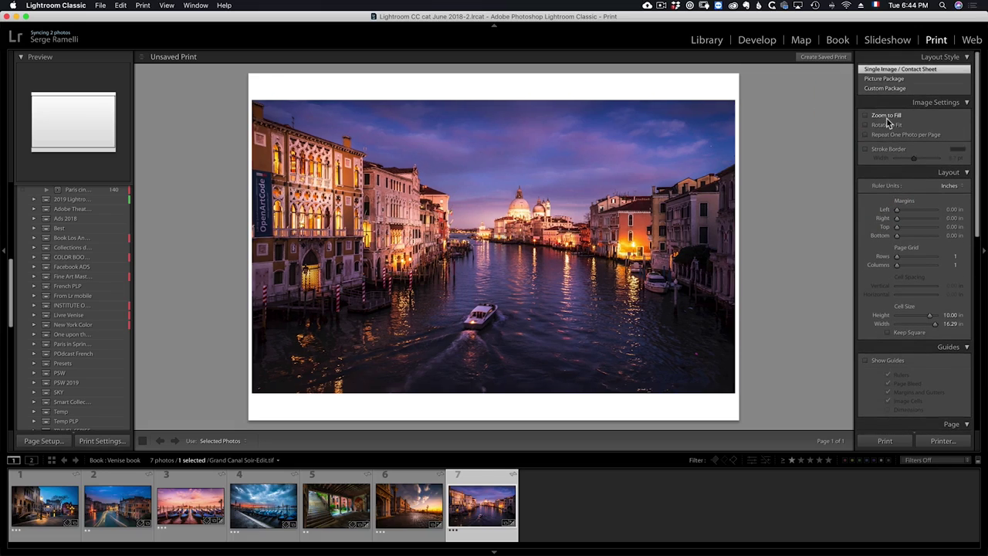
{"action": "left_click", "coordinate": [888, 117]}
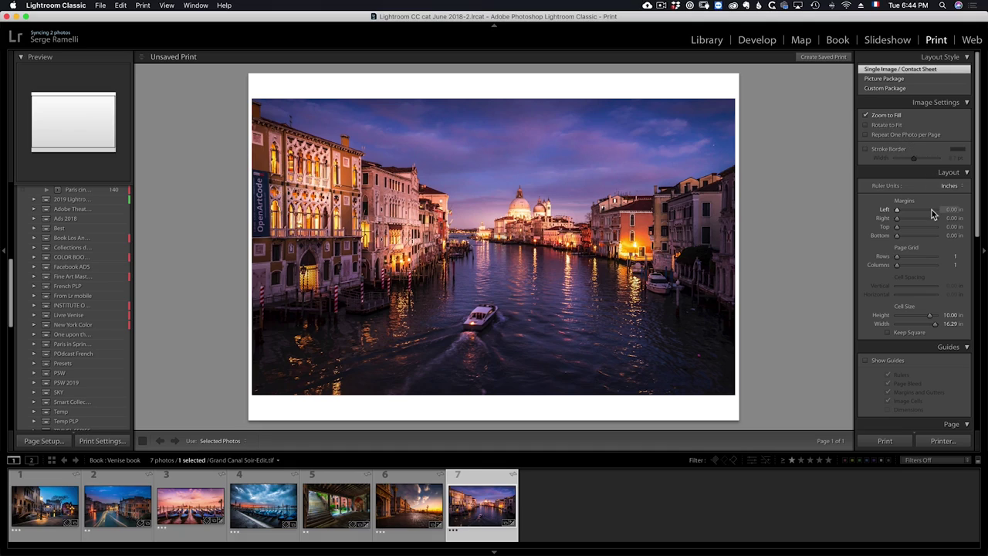
- Enlarge the photo cell to its maximum width and a height of 11.69 in to cover the whole page
{"action": "scroll", "coordinate": [932, 210], "scroll_direction": "down", "scroll_amount": 3}
{"action": "left_click_drag", "start_coordinate": [937, 270], "coordinate": [933, 262]}
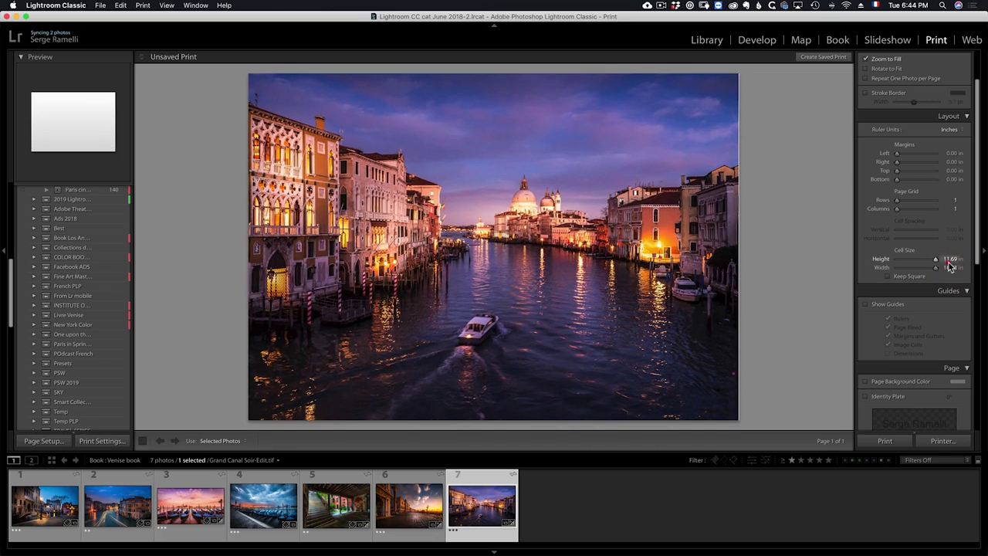
{"action": "left_click", "coordinate": [940, 259]}
{"action": "scroll", "coordinate": [903, 351], "scroll_direction": "down", "scroll_amount": 10}
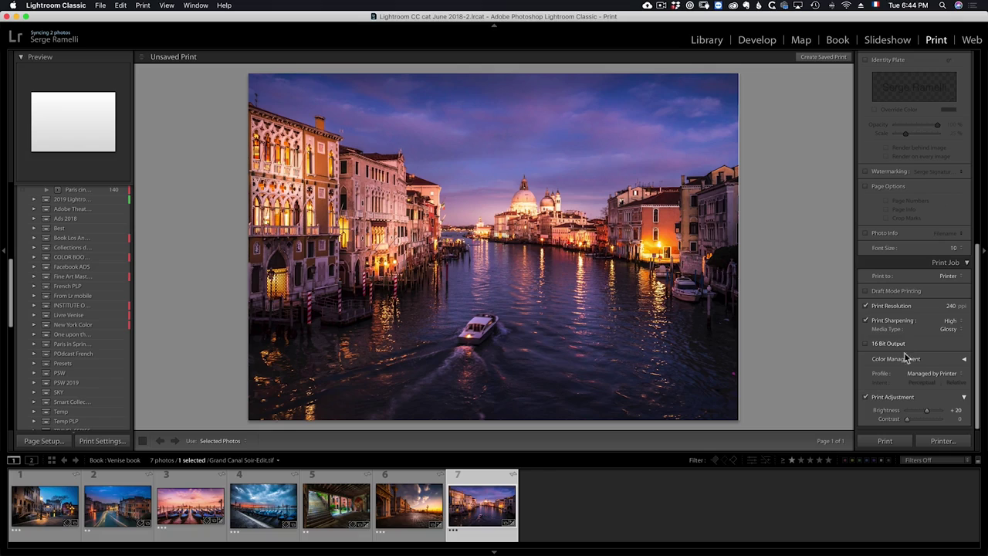